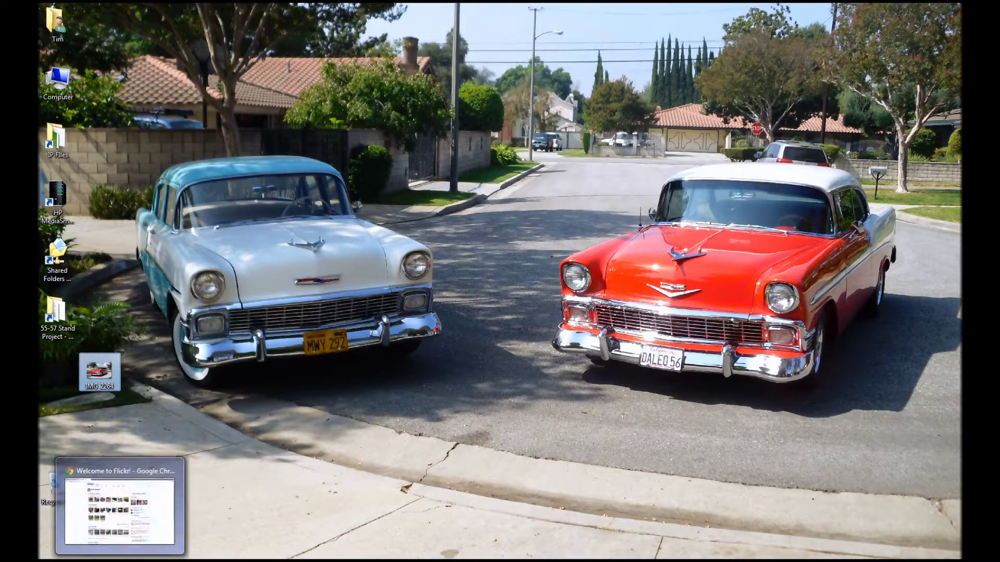
- Restore the Flickr home page and highlight the Your Photostream and Upload Photos & Video headings
{"action": "left_click", "coordinate": [120, 510]}
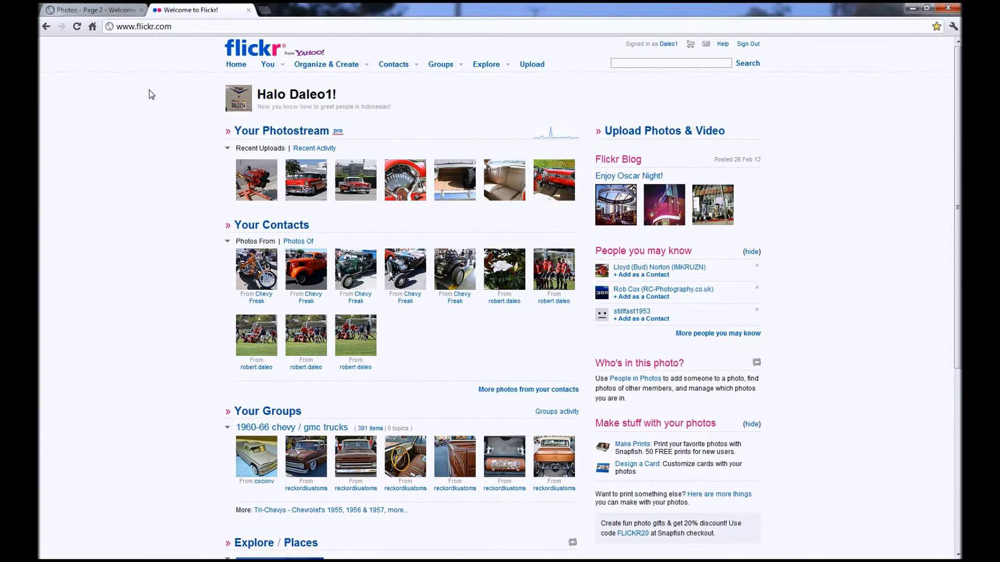
{"action": "triple_click", "coordinate": [279, 135]}
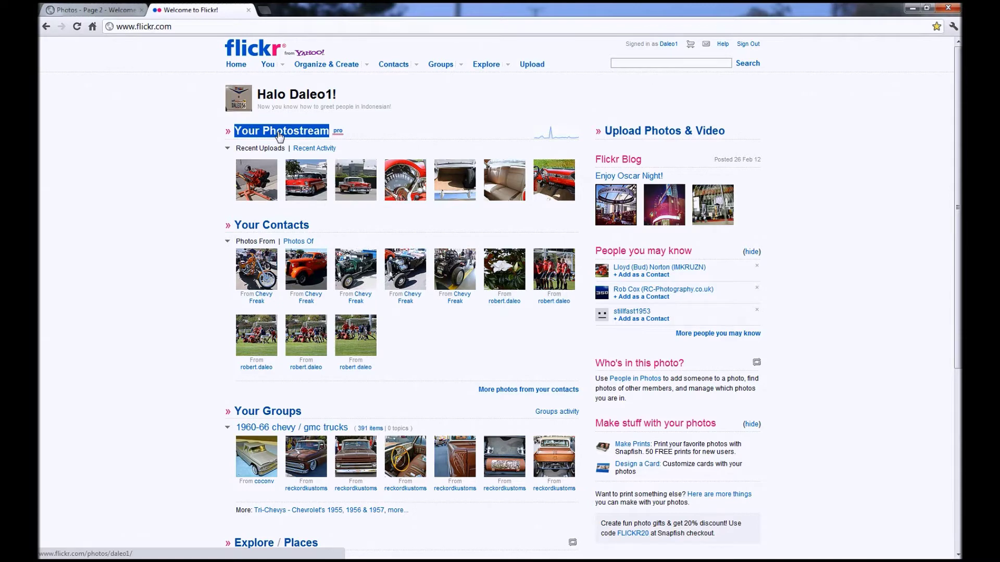
{"action": "triple_click", "coordinate": [271, 135]}
{"action": "triple_click", "coordinate": [660, 133]}
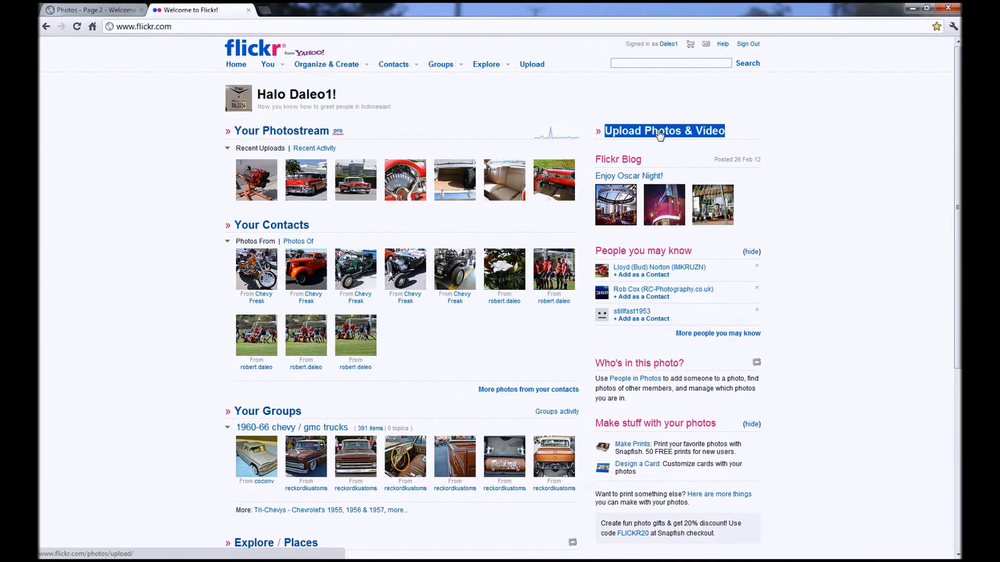
- Pick IMG_2264.JPG from the Desktop and add it to Flickr's upload list
{"action": "left_click", "coordinate": [659, 133]}
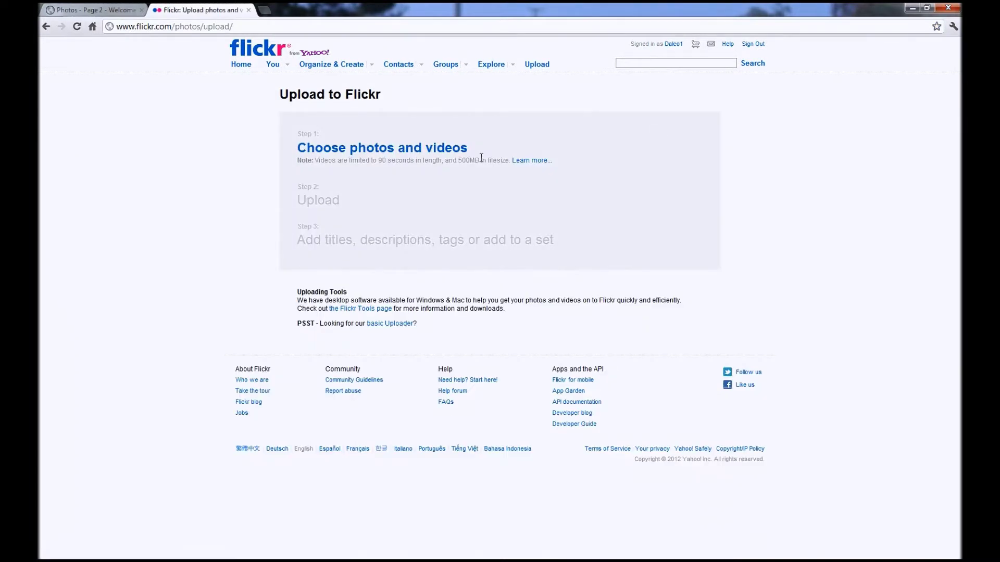
{"action": "triple_click", "coordinate": [331, 151]}
{"action": "triple_click", "coordinate": [313, 147]}
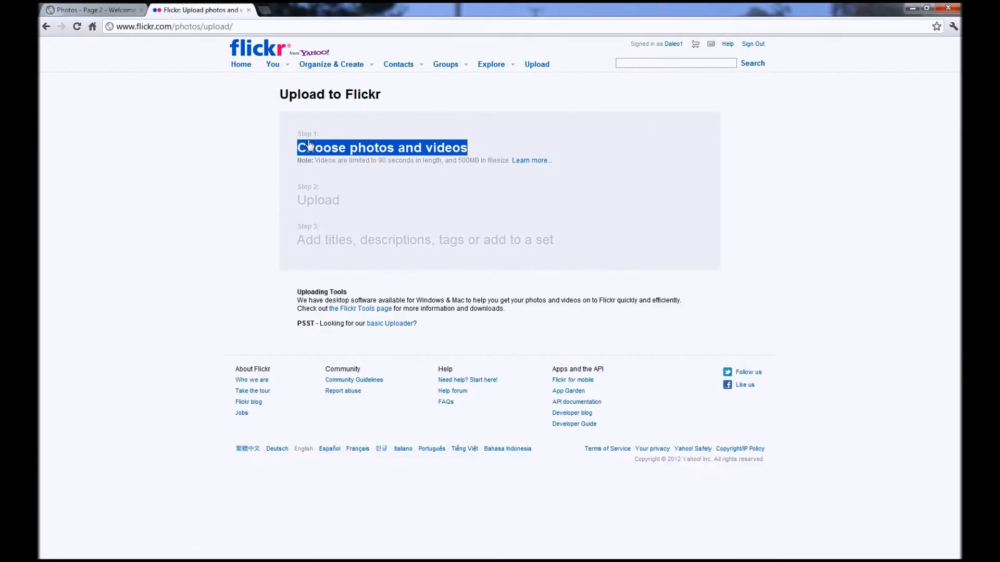
{"action": "left_click", "coordinate": [353, 152]}
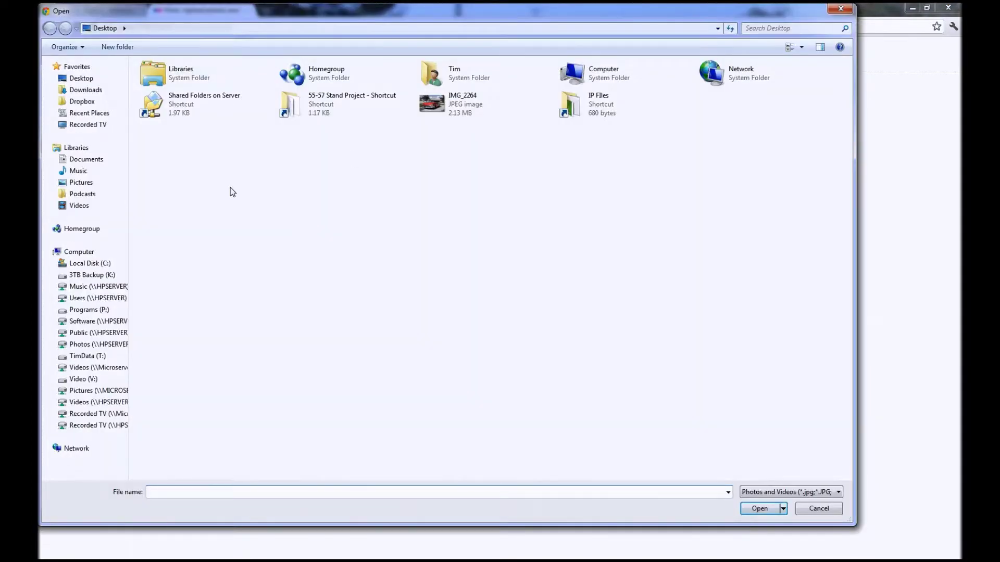
{"action": "left_click", "coordinate": [439, 106]}
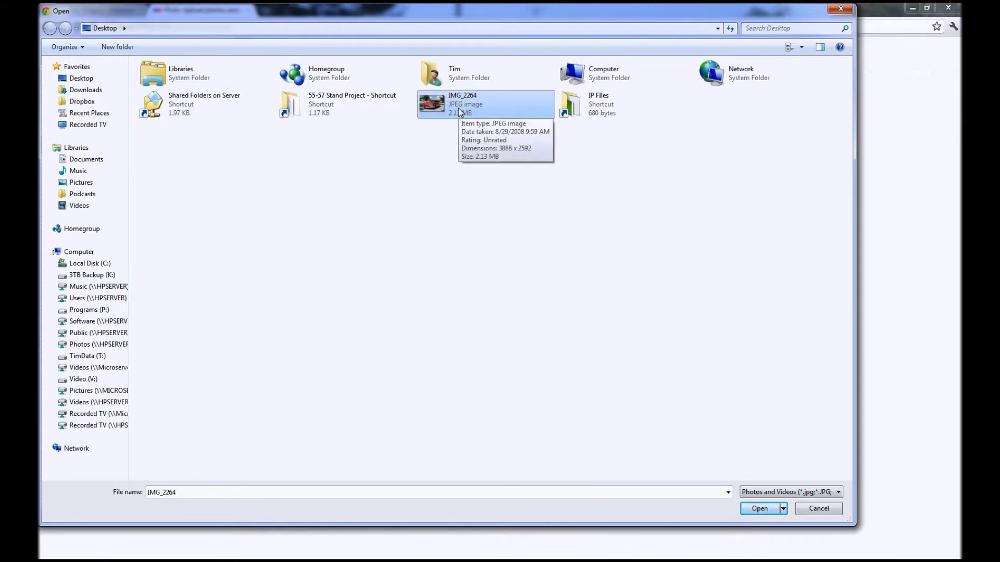
{"action": "left_click", "coordinate": [760, 508]}
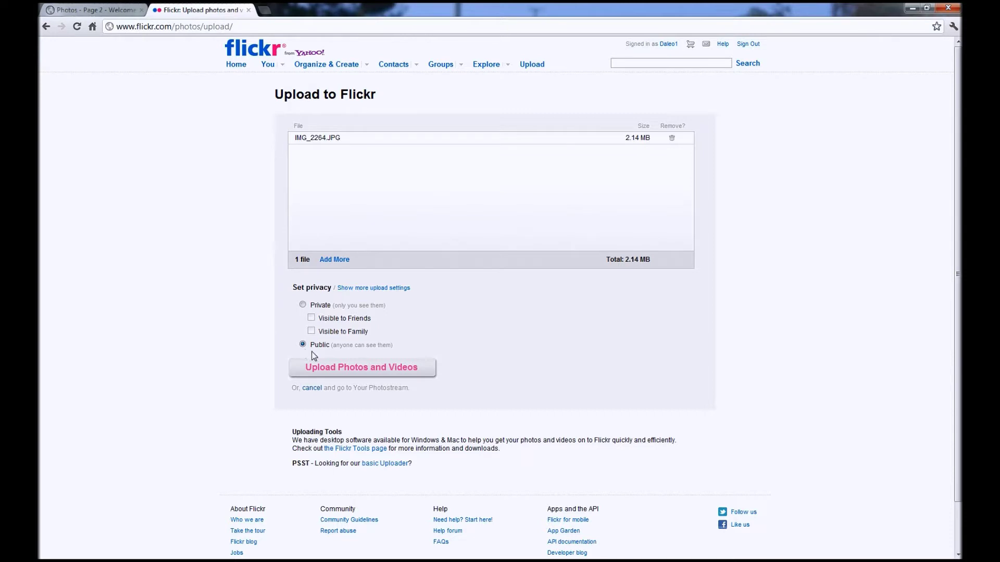
- Upload IMG_2264.JPG as Public and continue to its Describe this upload page
{"action": "left_click", "coordinate": [328, 370]}
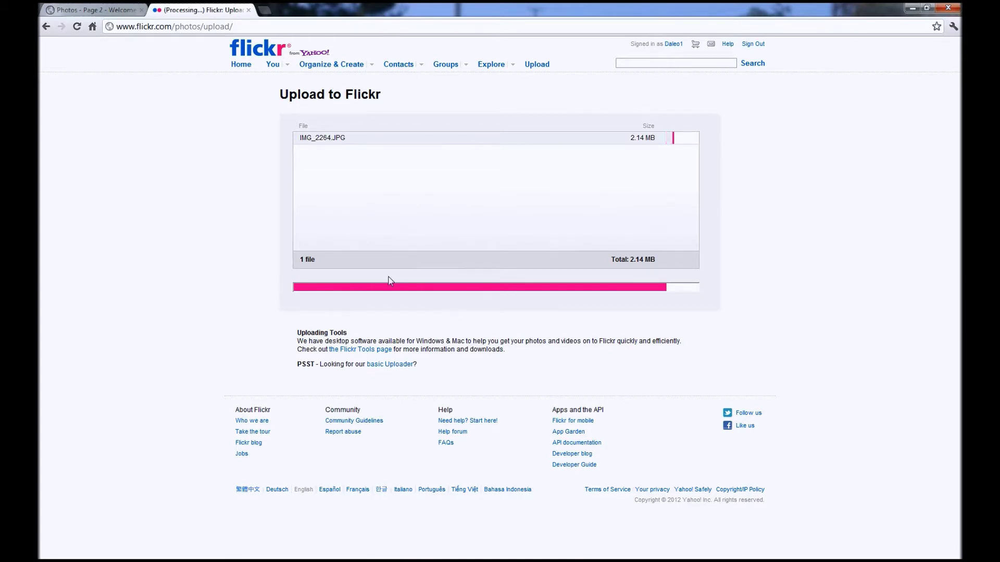
{"action": "left_click", "coordinate": [408, 296]}
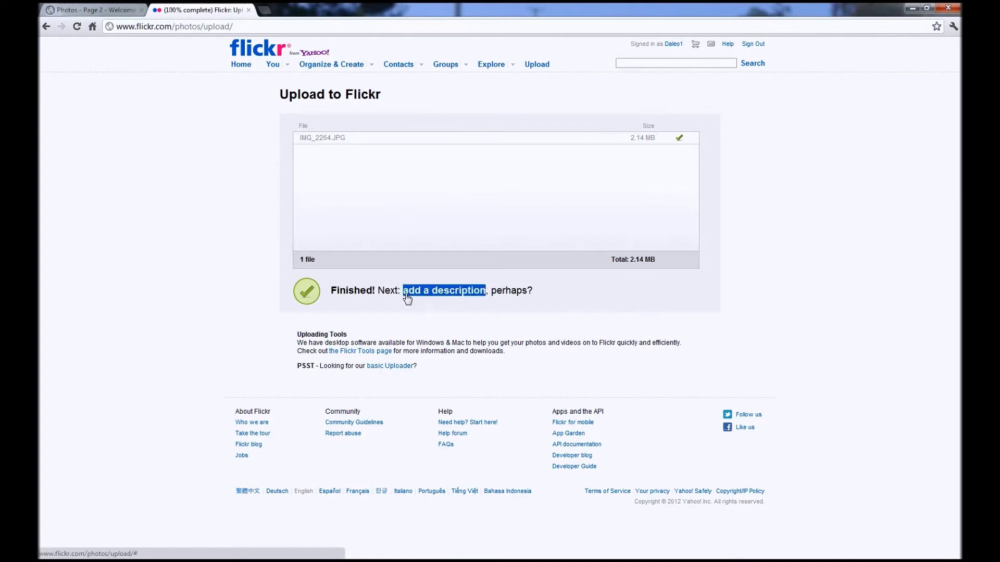
- Enter '1956 Chevrolet Bel Air' as the upload's tags and copy that text
{"action": "left_click", "coordinate": [449, 296]}
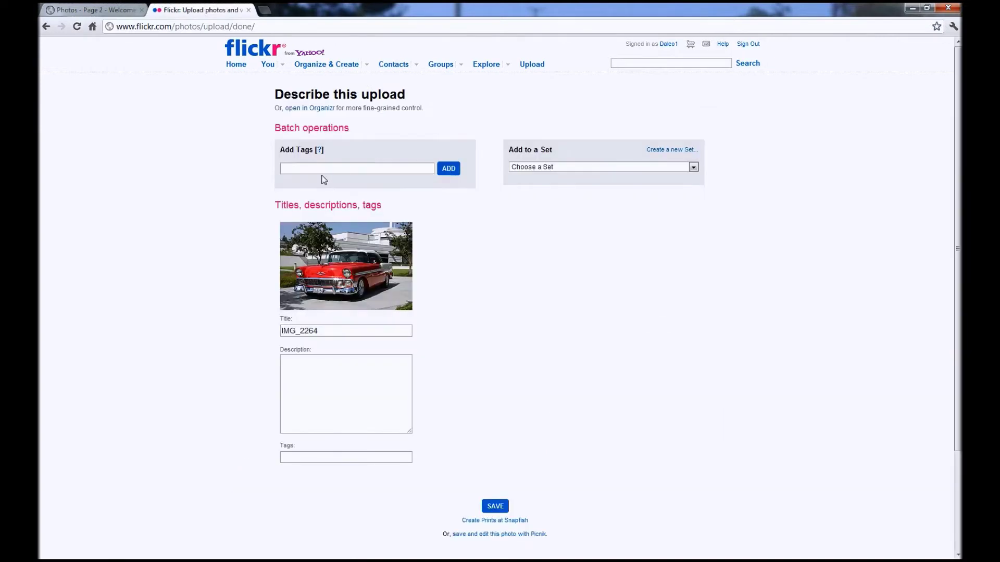
{"action": "left_click", "coordinate": [324, 170]}
{"action": "type", "text": "1956 Chevro"}
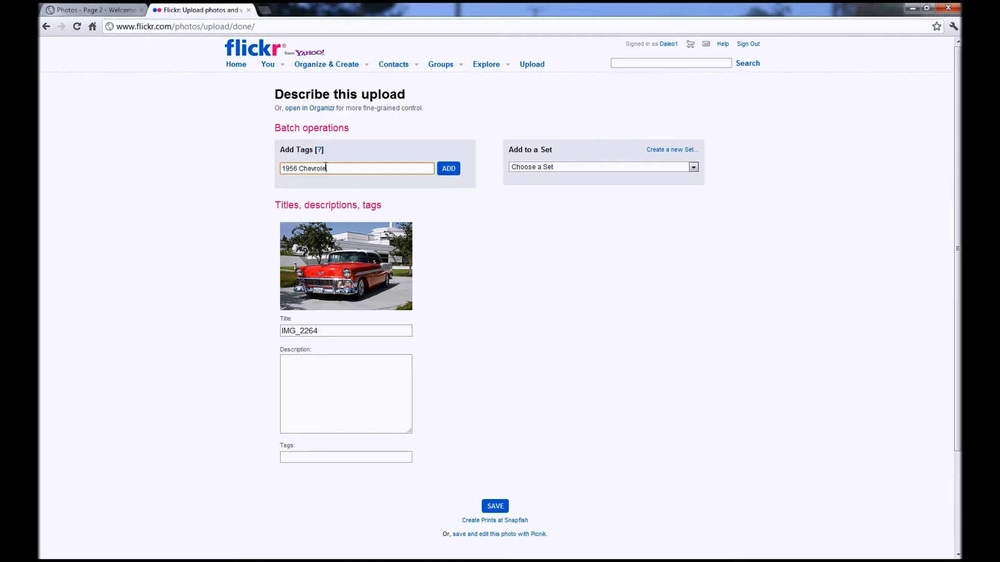
{"action": "type", "text": "let Bel Air"}
{"action": "key", "text": "ctrl+a"}
{"action": "key", "text": "ctrl+c"}
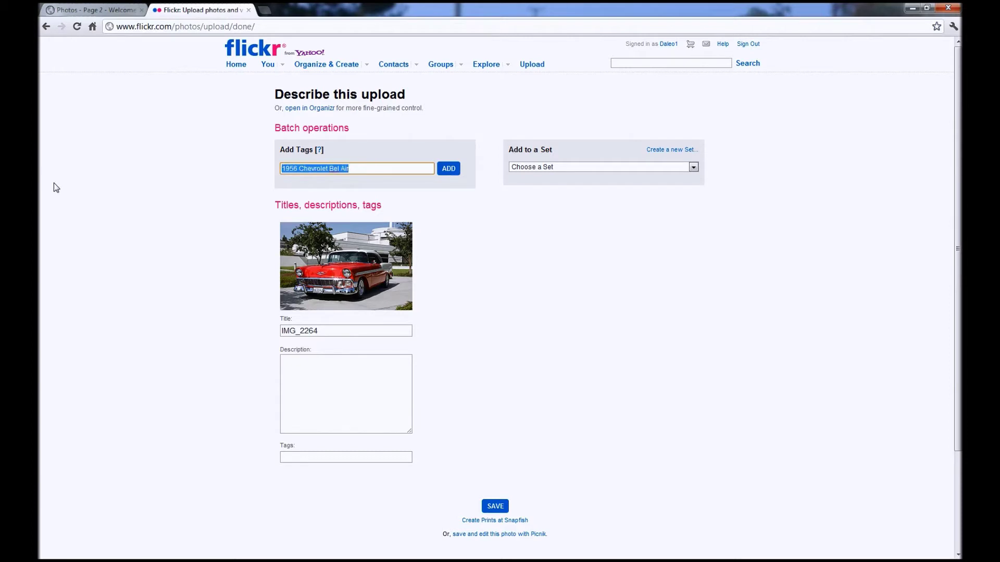
- Paste '1956 Chevrolet Bel Air' into title, description and tags; add the photo to the "DALEO 56" set
{"action": "left_click", "coordinate": [340, 331]}
{"action": "key", "text": "ctrl+a"}
{"action": "key", "text": "ctrl+v"}
{"action": "left_click", "coordinate": [311, 364]}
{"action": "key", "text": "ctrl+v"}
{"action": "left_click", "coordinate": [314, 457]}
{"action": "key", "text": "ctrl+v"}
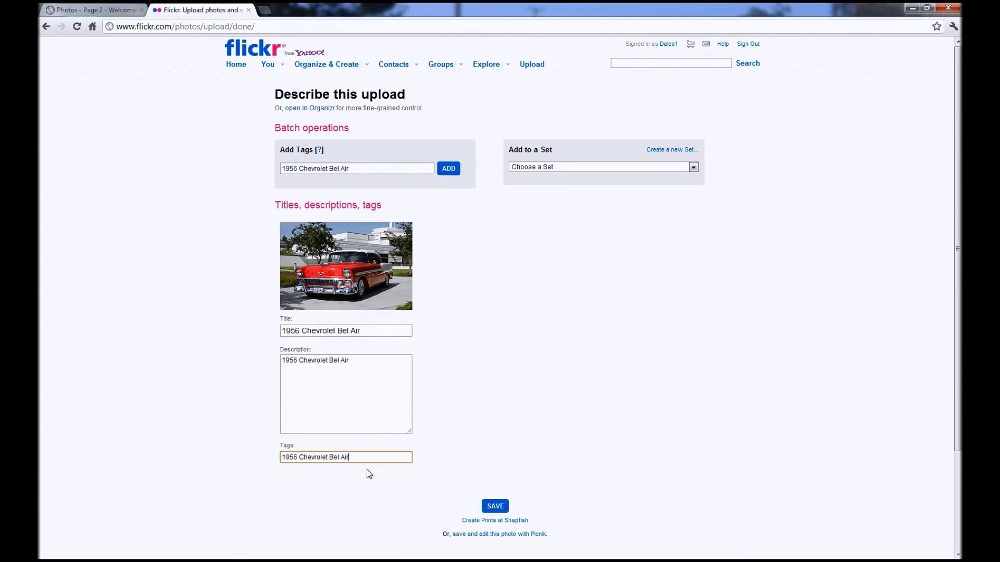
{"action": "left_click", "coordinate": [562, 168]}
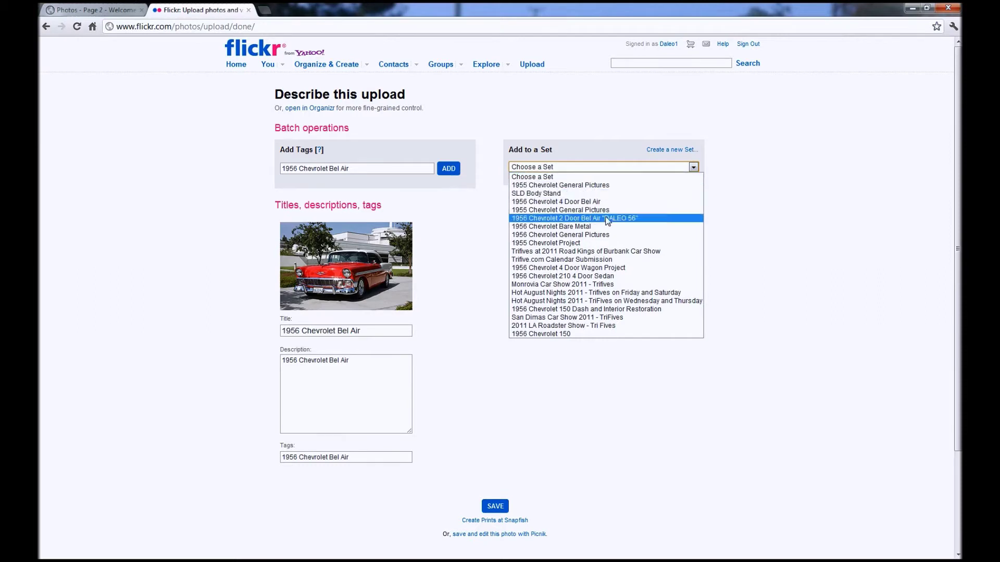
{"action": "left_click", "coordinate": [546, 219]}
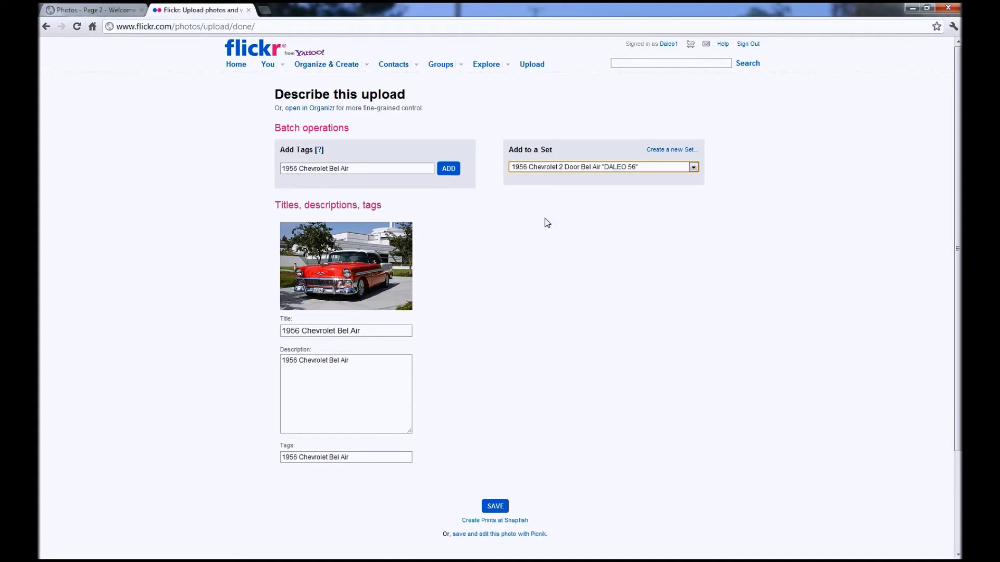
- Save the photo's details and open the new Bel Air photo's page from Your photostream
{"action": "left_click", "coordinate": [490, 511]}
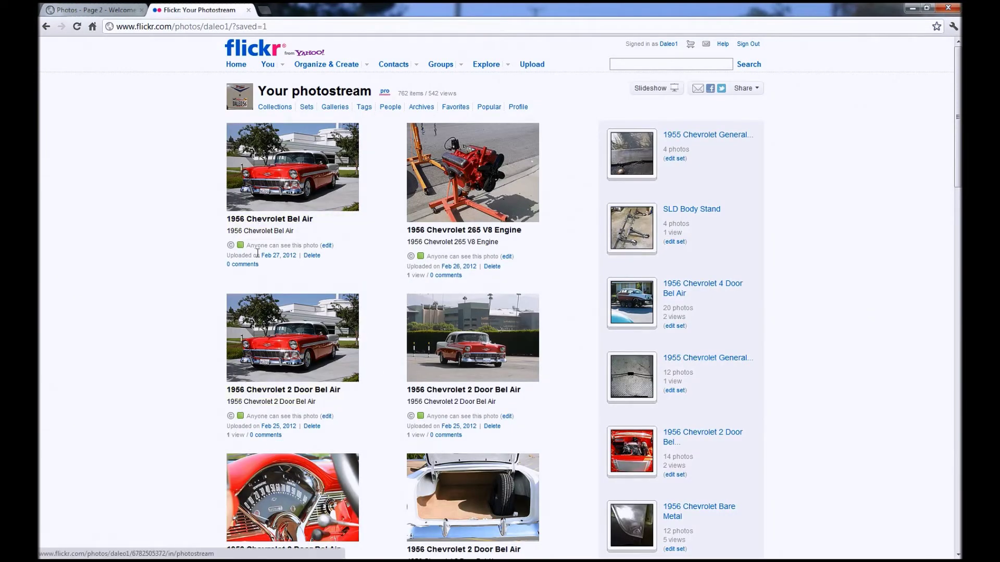
{"action": "left_click", "coordinate": [267, 108]}
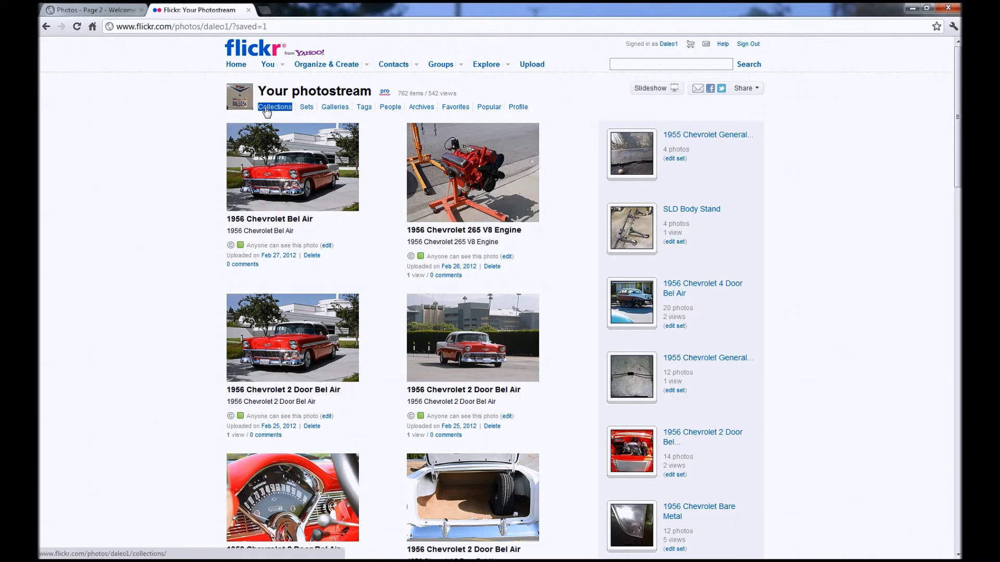
{"action": "left_click", "coordinate": [302, 175]}
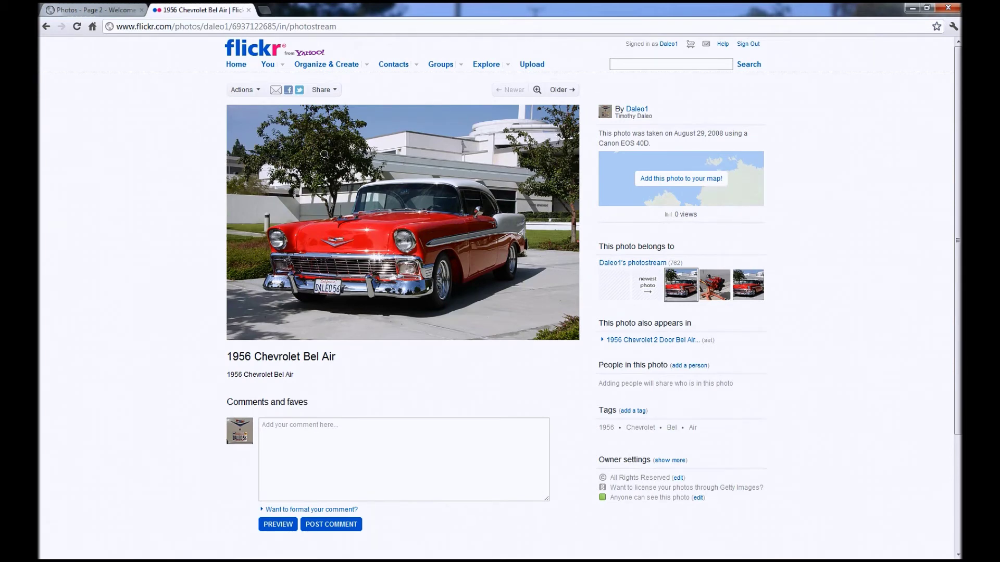
- View the Bel Air photo at Medium 500, then at Large 1024 x 683 size
{"action": "right_click", "coordinate": [324, 154]}
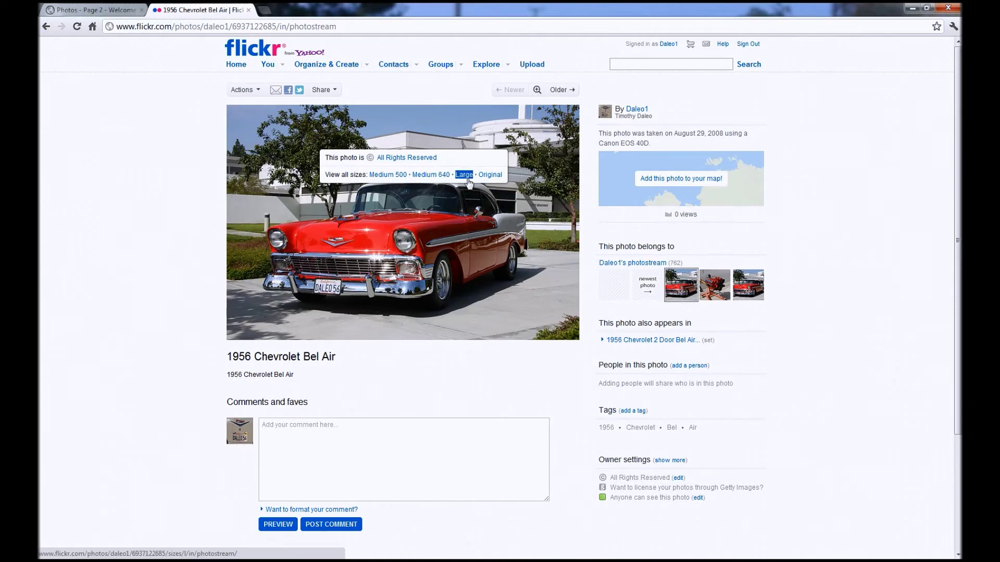
{"action": "left_click", "coordinate": [386, 176]}
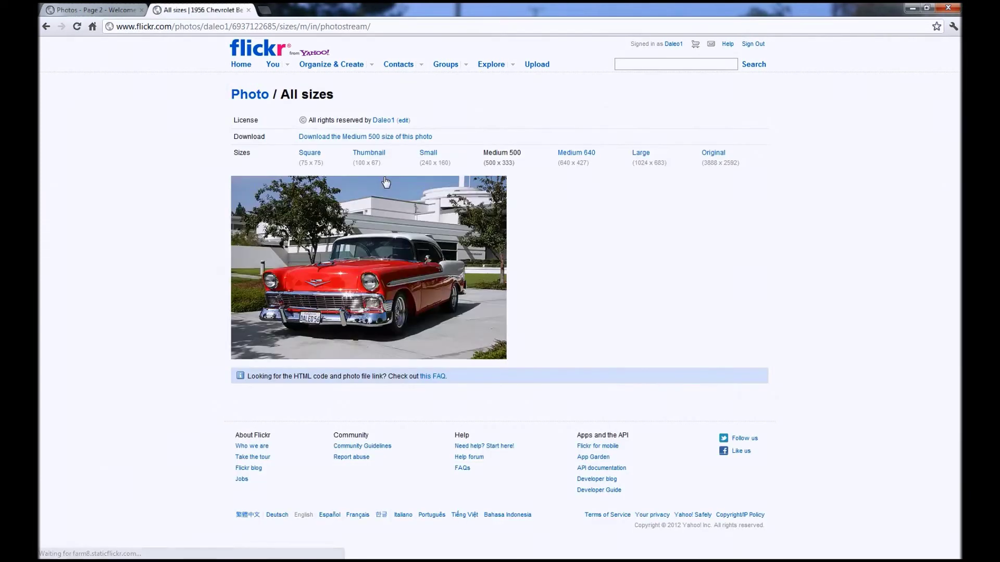
{"action": "left_click", "coordinate": [47, 26]}
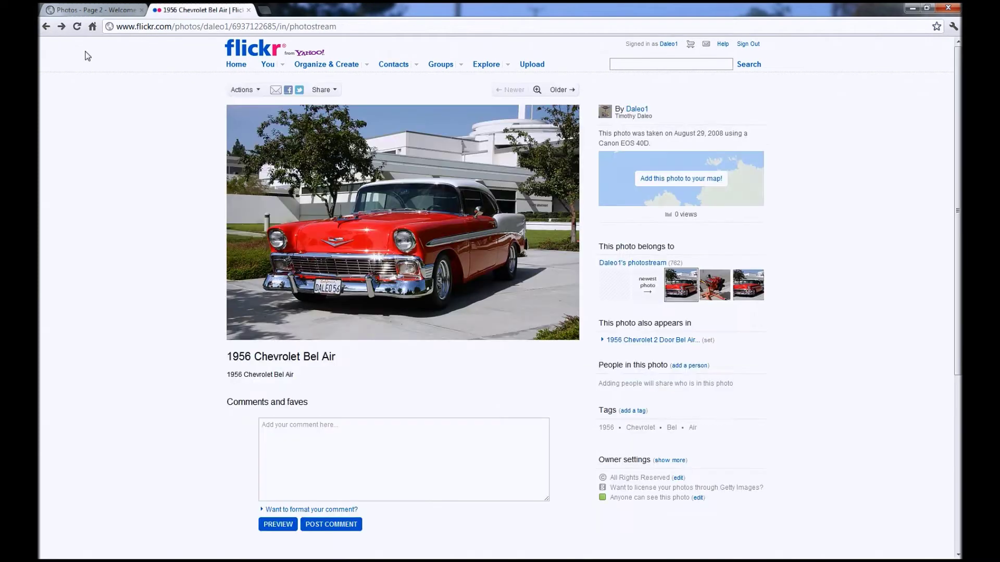
{"action": "right_click", "coordinate": [399, 162]}
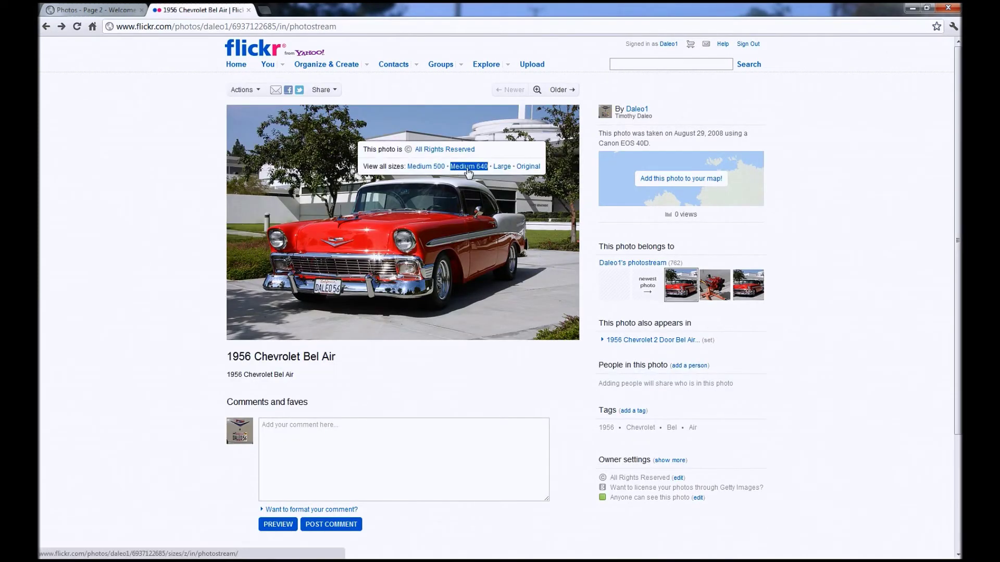
{"action": "left_click", "coordinate": [502, 167]}
{"action": "scroll", "coordinate": [496, 167], "scroll_direction": "down", "scroll_amount": 2}
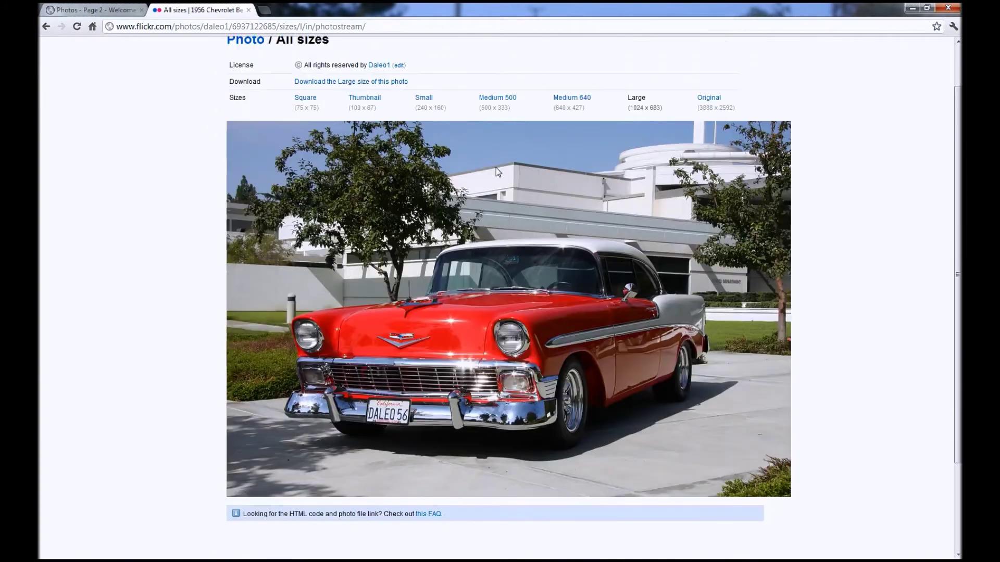
{"action": "scroll", "coordinate": [471, 215], "scroll_direction": "up", "scroll_amount": 1}
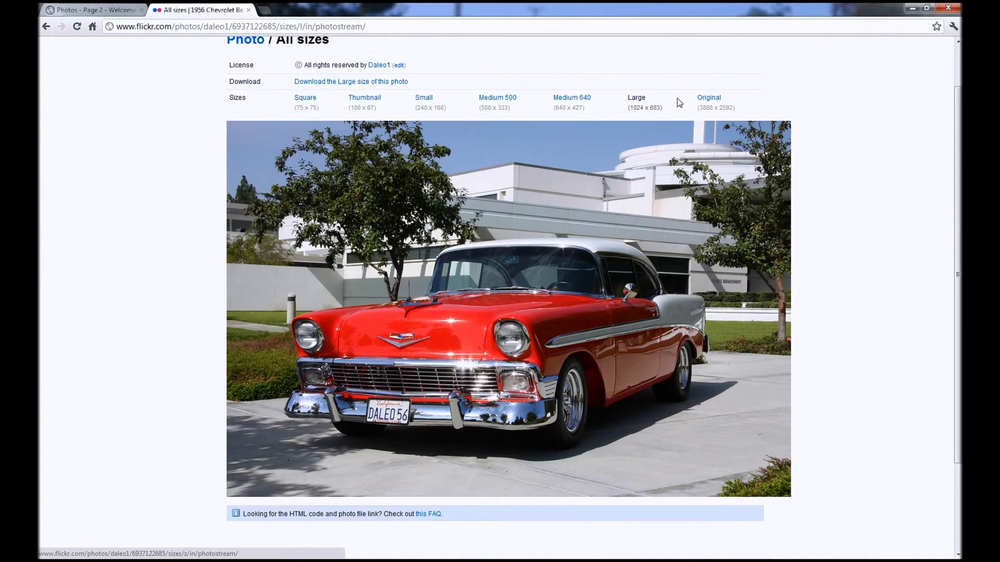
{"action": "left_click", "coordinate": [709, 98]}
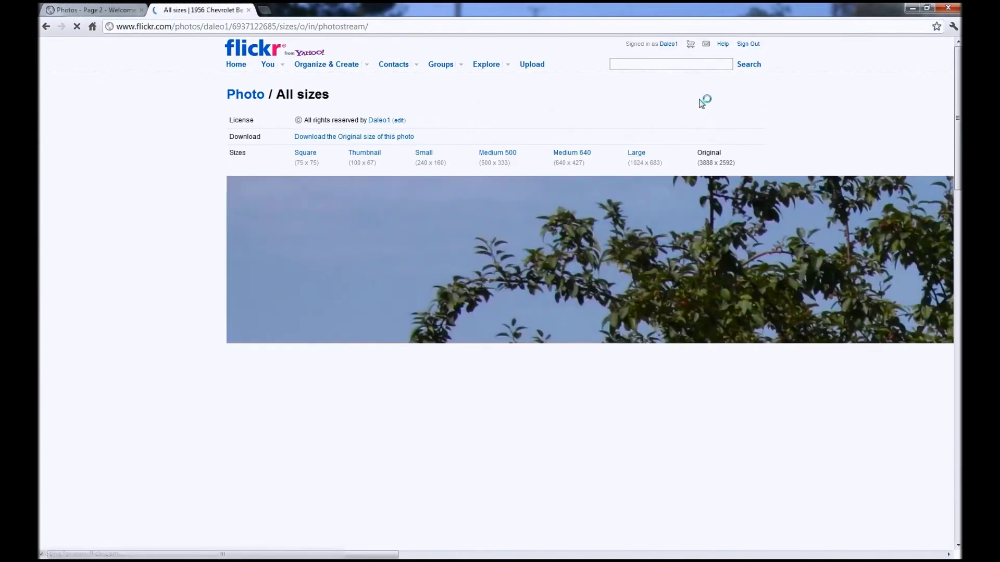
{"action": "scroll", "coordinate": [698, 102], "scroll_direction": "down", "scroll_amount": 3}
{"action": "scroll", "coordinate": [670, 108], "scroll_direction": "down", "scroll_amount": 3}
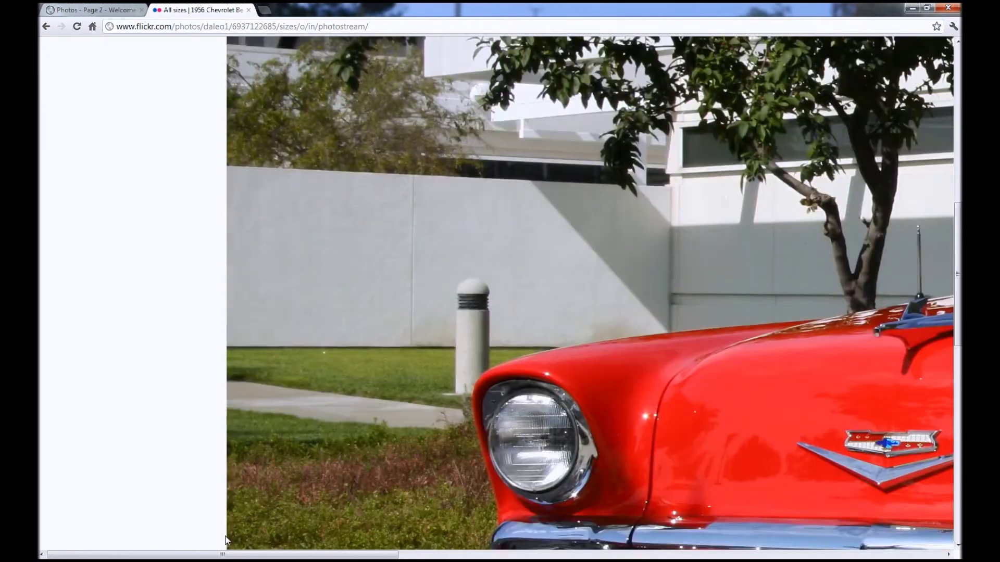
{"action": "left_click_drag", "start_coordinate": [221, 554], "coordinate": [613, 507]}
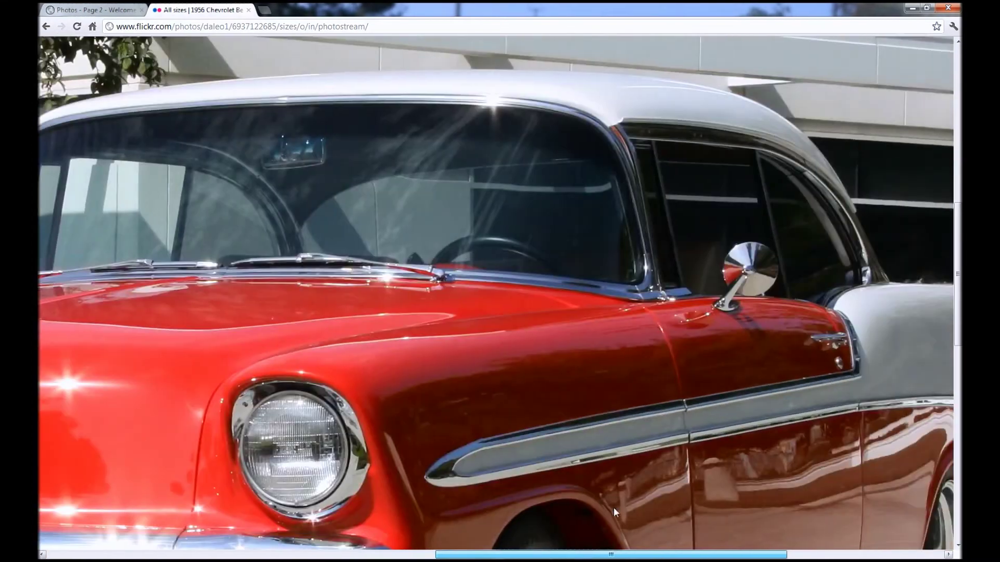
{"action": "scroll", "coordinate": [619, 474], "scroll_direction": "down", "scroll_amount": 6}
{"action": "scroll", "coordinate": [607, 470], "scroll_direction": "up", "scroll_amount": 4}
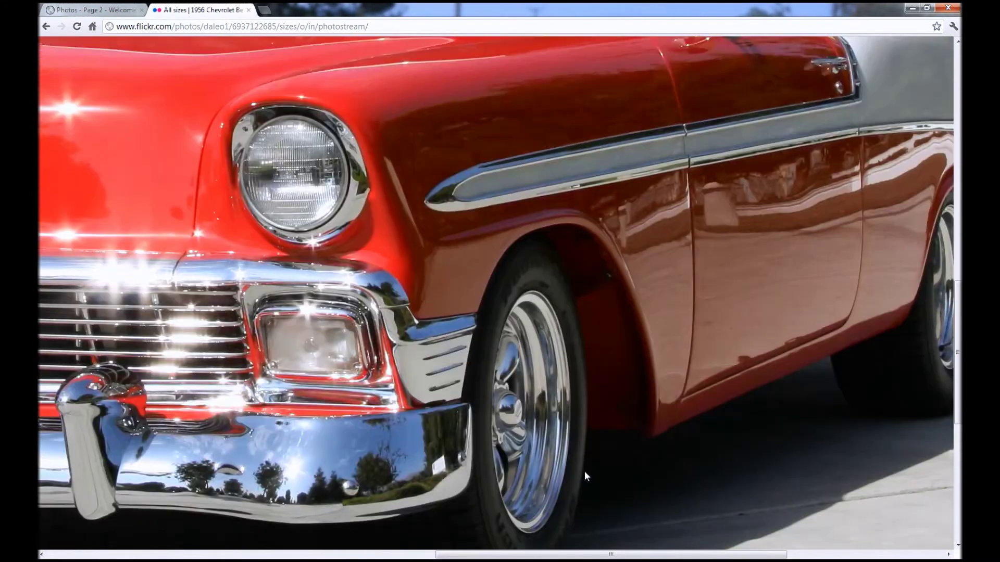
{"action": "scroll", "coordinate": [584, 475], "scroll_direction": "up", "scroll_amount": 1}
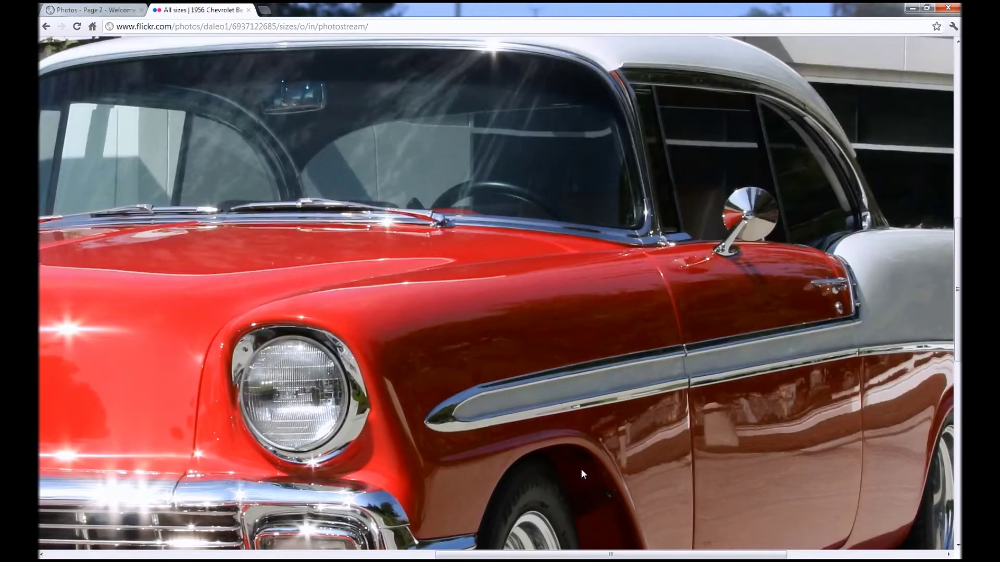
{"action": "left_click", "coordinate": [46, 26]}
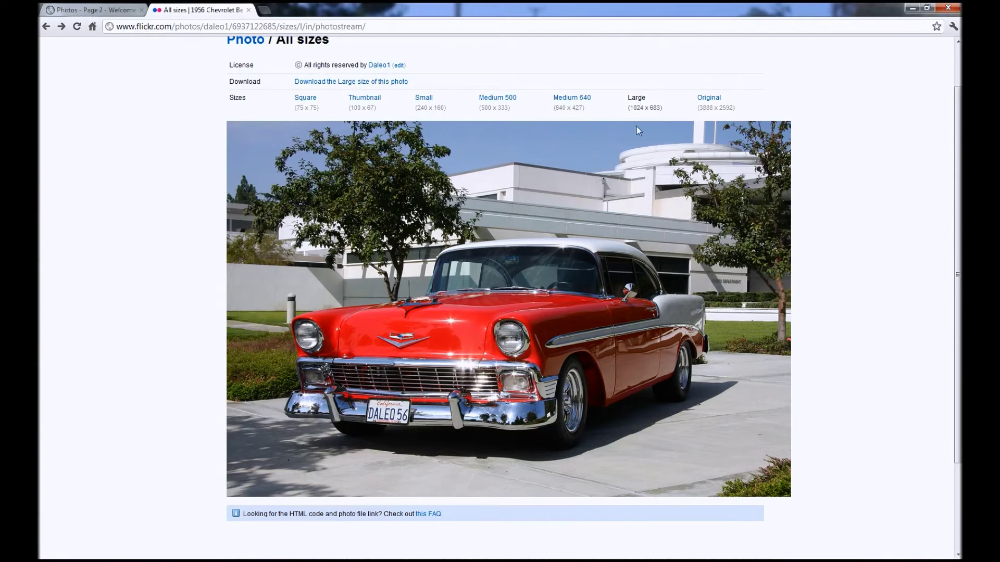
{"action": "scroll", "coordinate": [590, 212], "scroll_direction": "up", "scroll_amount": 1}
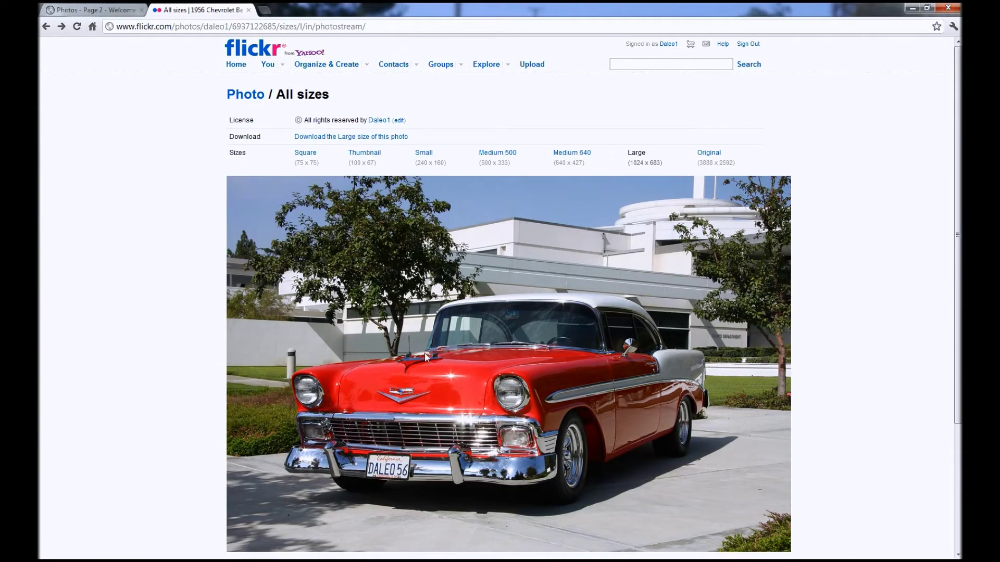
- Copy the link address of 'Download the Large size of this photo'
{"action": "triple_click", "coordinate": [322, 138]}
{"action": "right_click", "coordinate": [320, 142]}
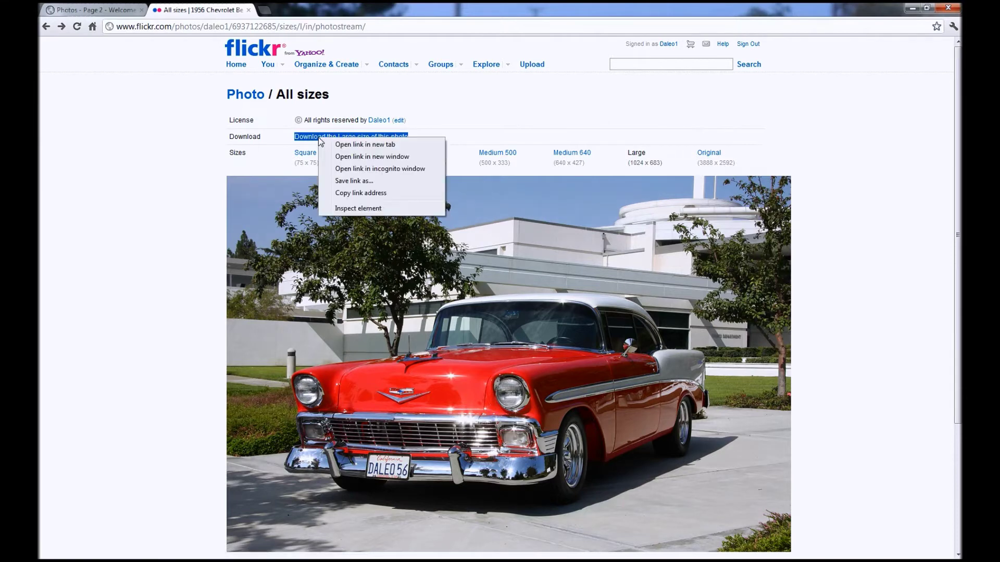
{"action": "right_click", "coordinate": [374, 266]}
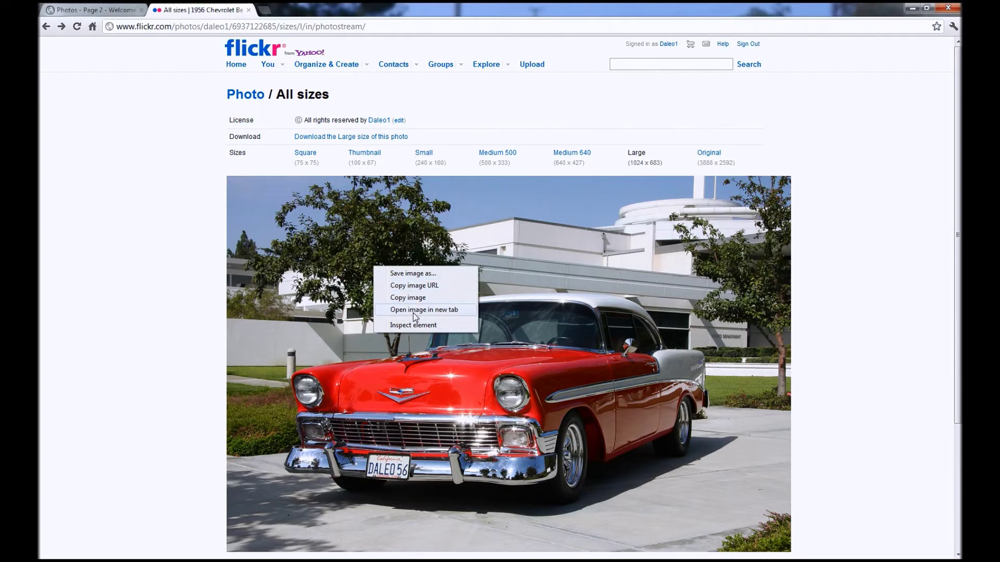
{"action": "right_click", "coordinate": [327, 137]}
{"action": "left_click", "coordinate": [368, 193]}
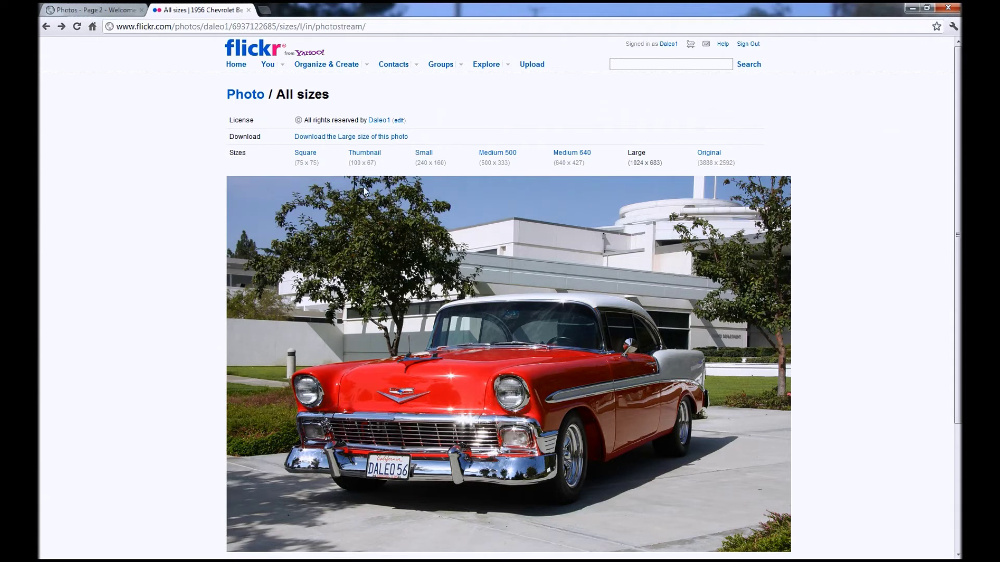
- Load the copied link in a new tab to download and view the large jpg, then close it
{"action": "left_click", "coordinate": [264, 10]}
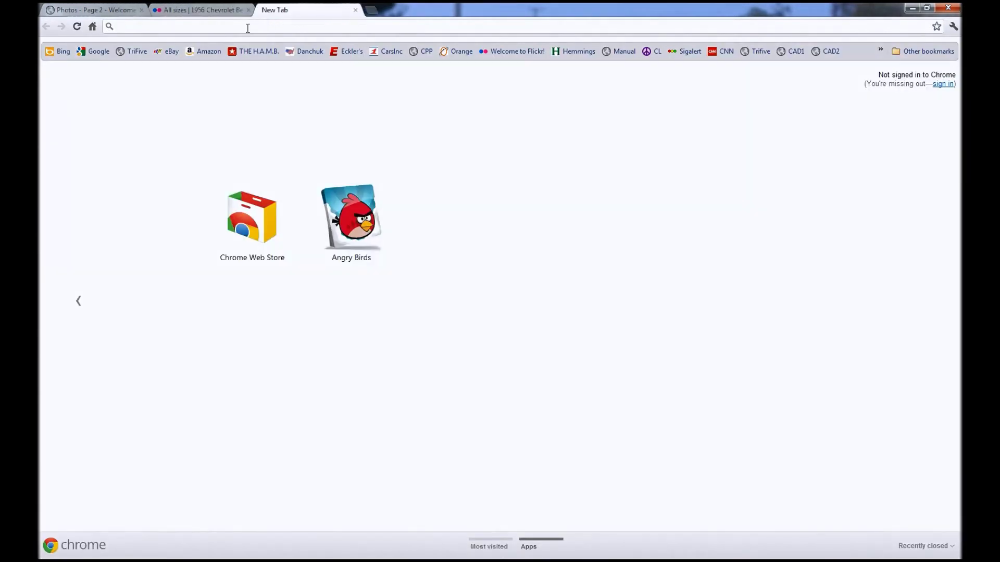
{"action": "key", "text": "ctrl+v"}
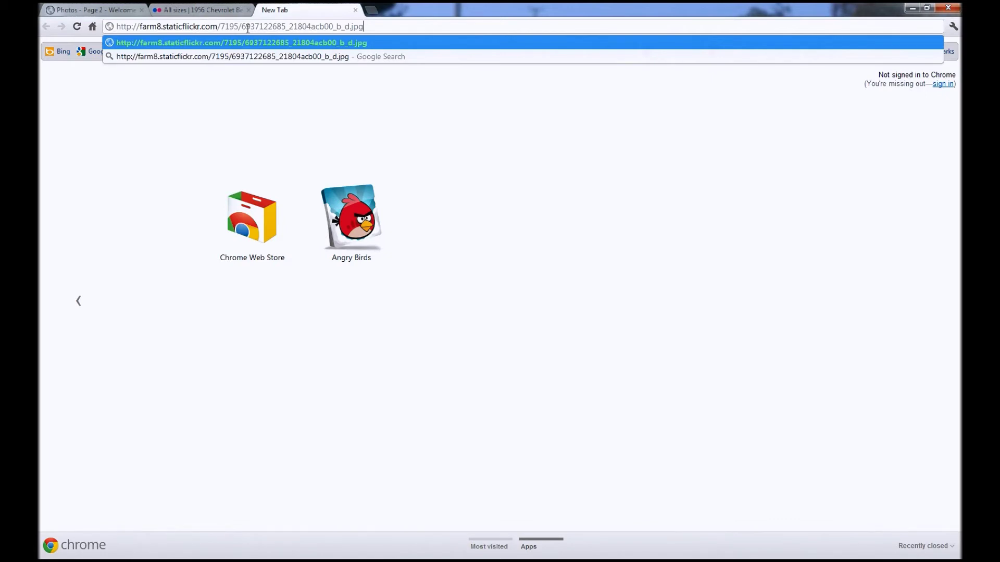
{"action": "key", "text": "Return"}
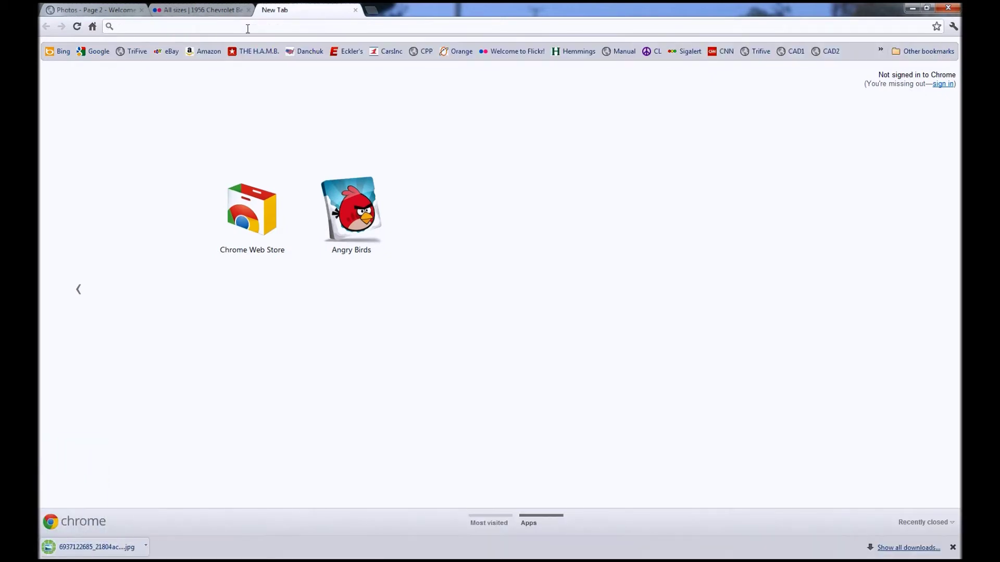
{"action": "left_click", "coordinate": [126, 551]}
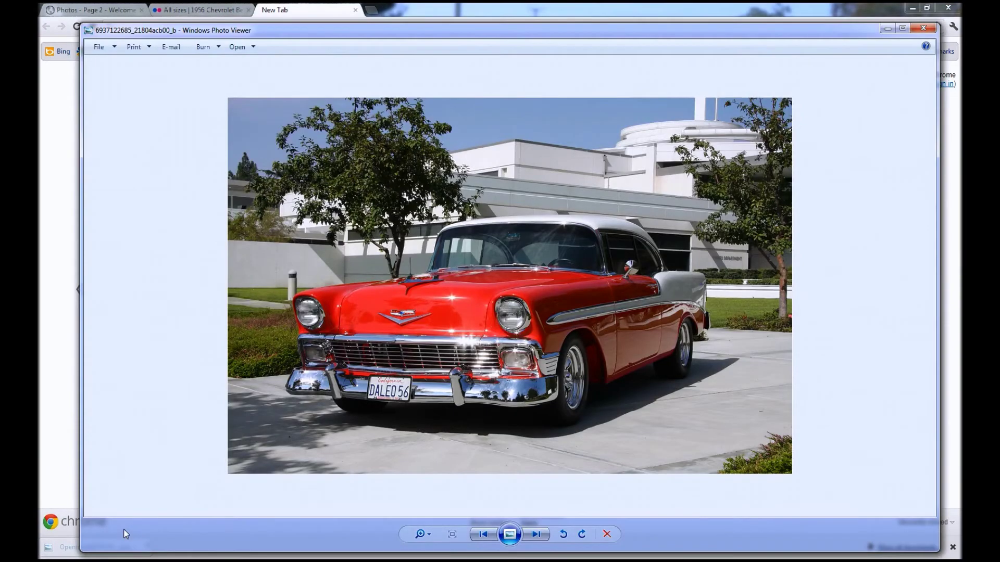
{"action": "left_click", "coordinate": [923, 27]}
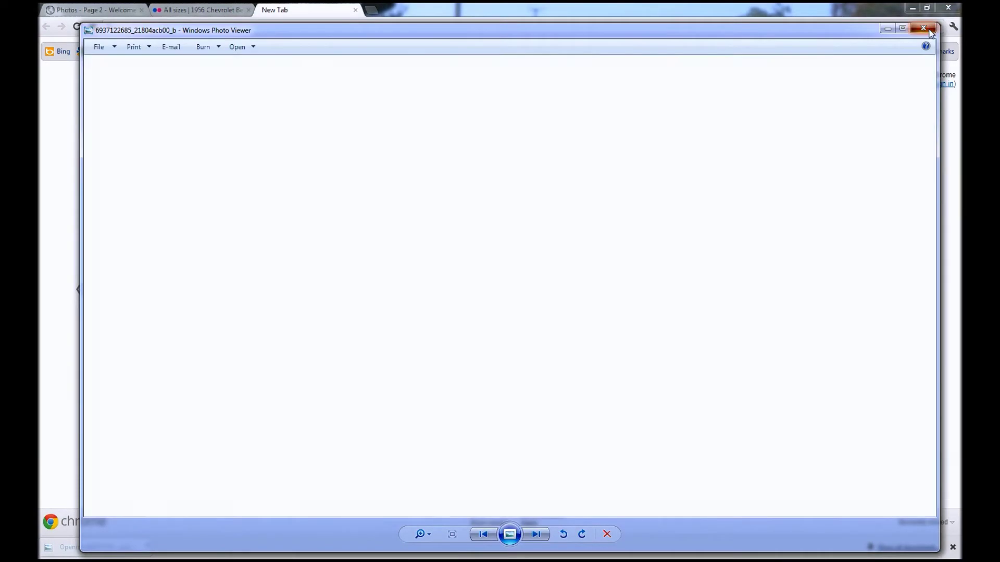
{"action": "left_click", "coordinate": [356, 10]}
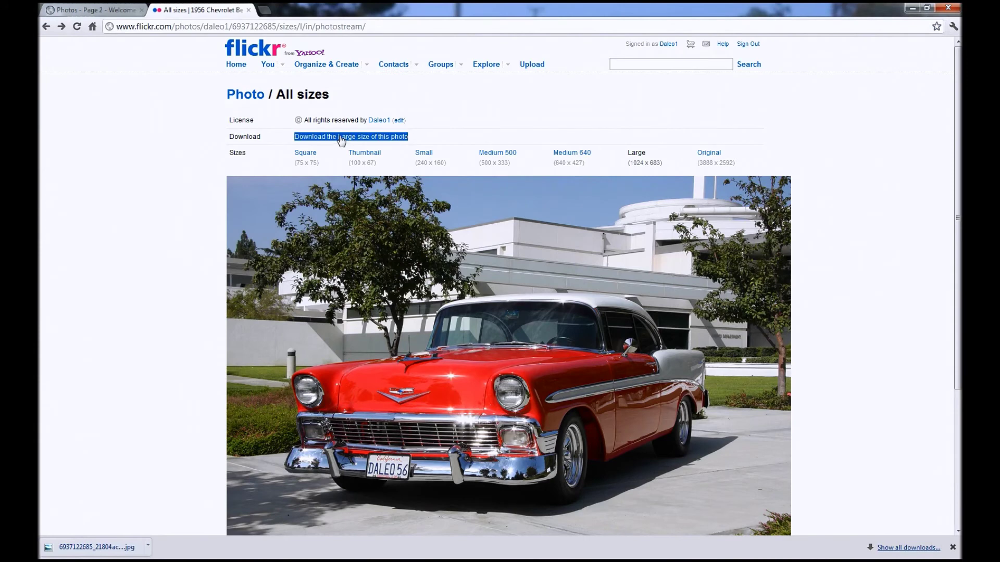
- Recopy the large-size link address and return to the TriFive forum thread
{"action": "right_click", "coordinate": [341, 141]}
{"action": "left_click", "coordinate": [386, 192]}
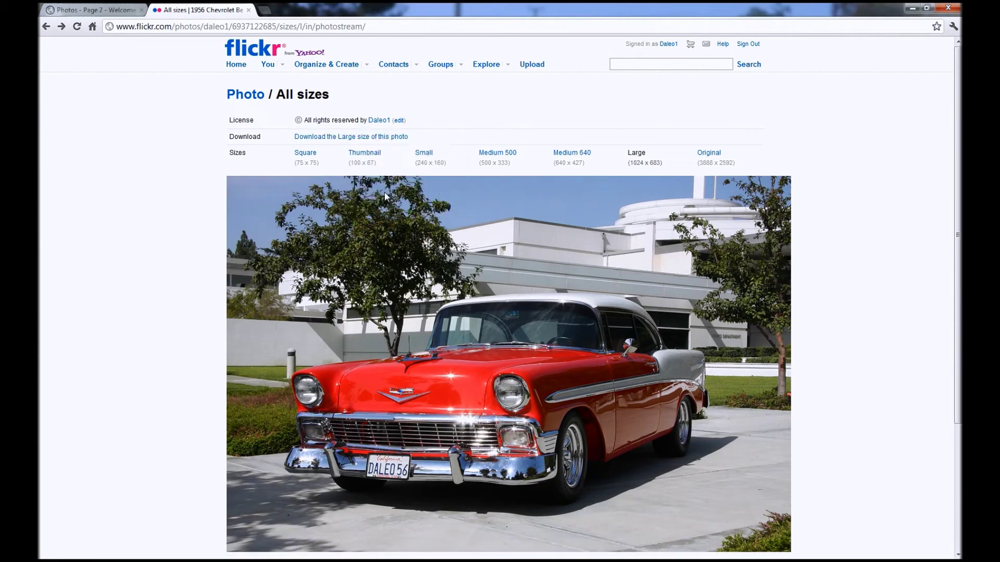
{"action": "left_click", "coordinate": [91, 12]}
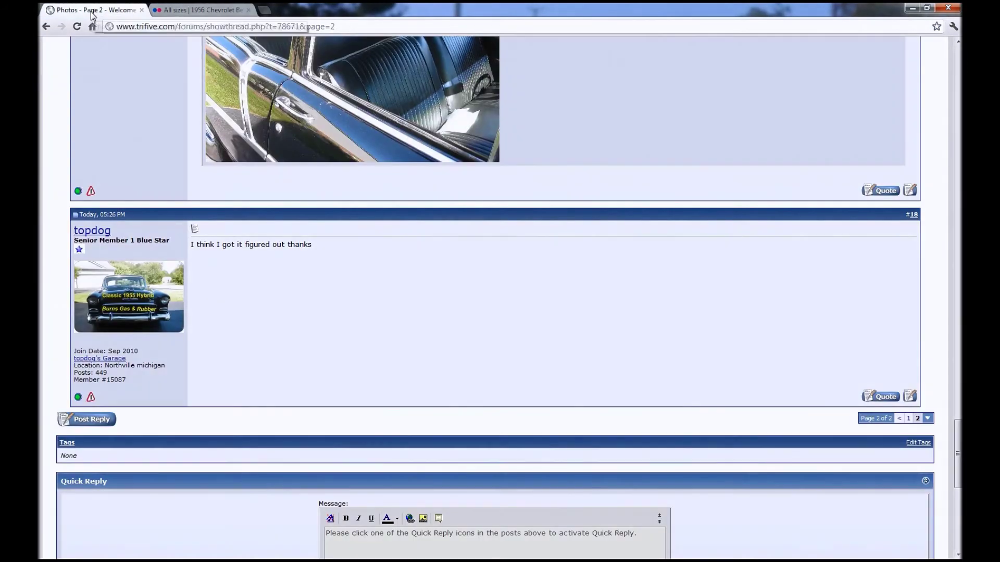
- Start a full reply to the thread with the message 'This is a test.'
{"action": "left_click", "coordinate": [94, 420]}
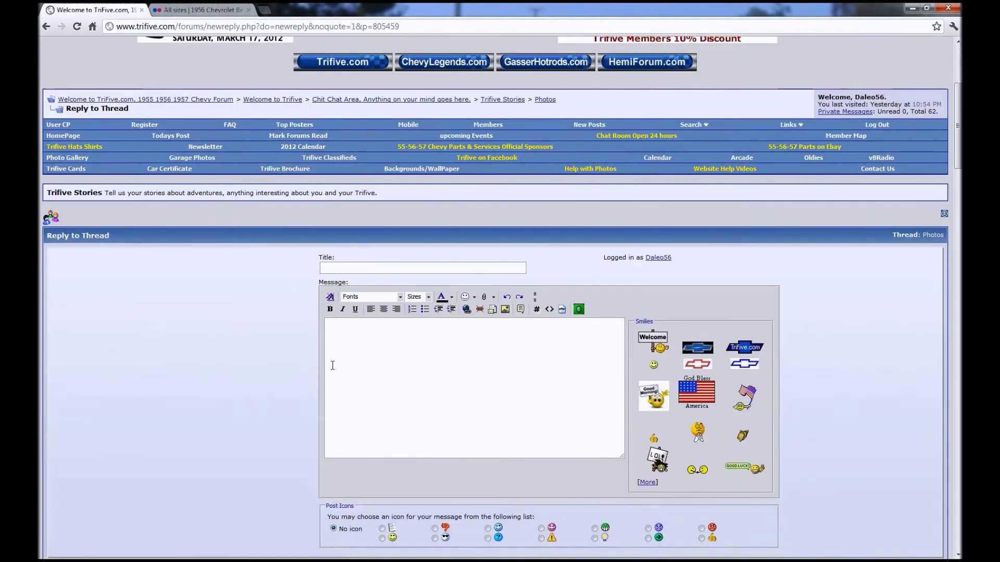
{"action": "left_click", "coordinate": [398, 350]}
{"action": "type", "text": "Thisd"}
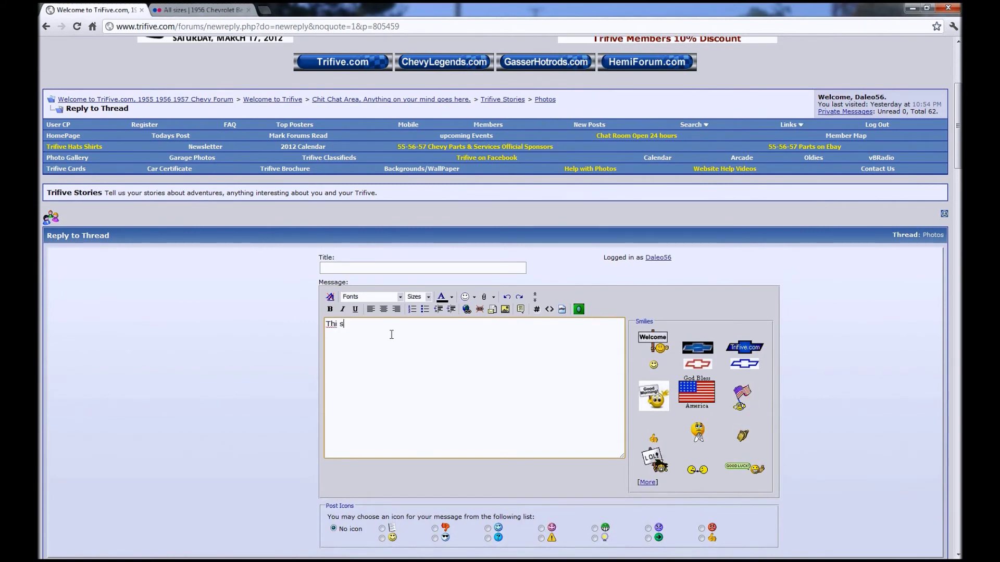
{"action": "key", "text": "BackSpace"}
{"action": "key", "text": "BackSpace"}
{"action": "type", "text": "s is a test."}
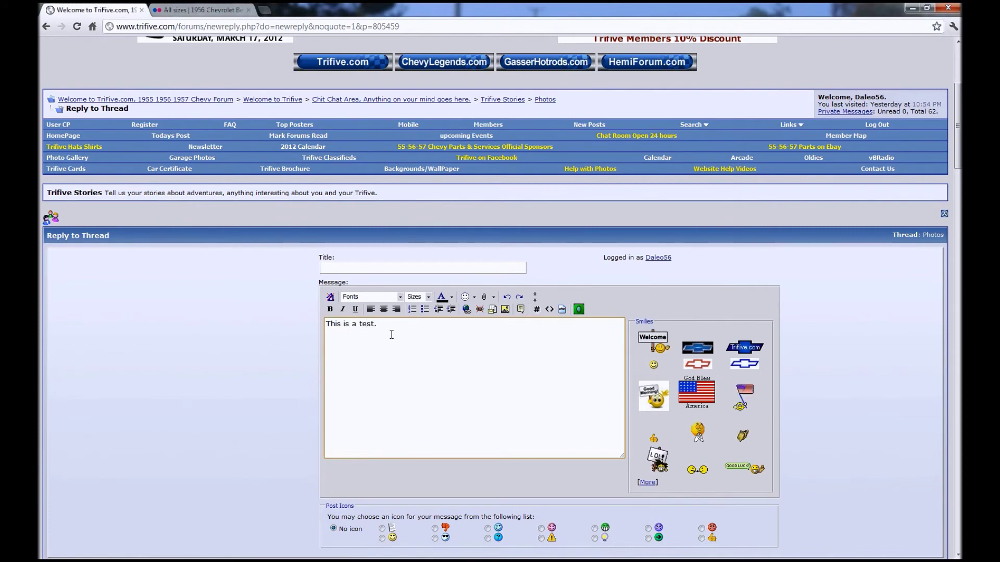
{"action": "key", "text": "Return"}
{"action": "key", "text": "Return"}
- Paste the Flickr image URL on the next line, then cut it back out
{"action": "key", "text": "ctrl+v"}
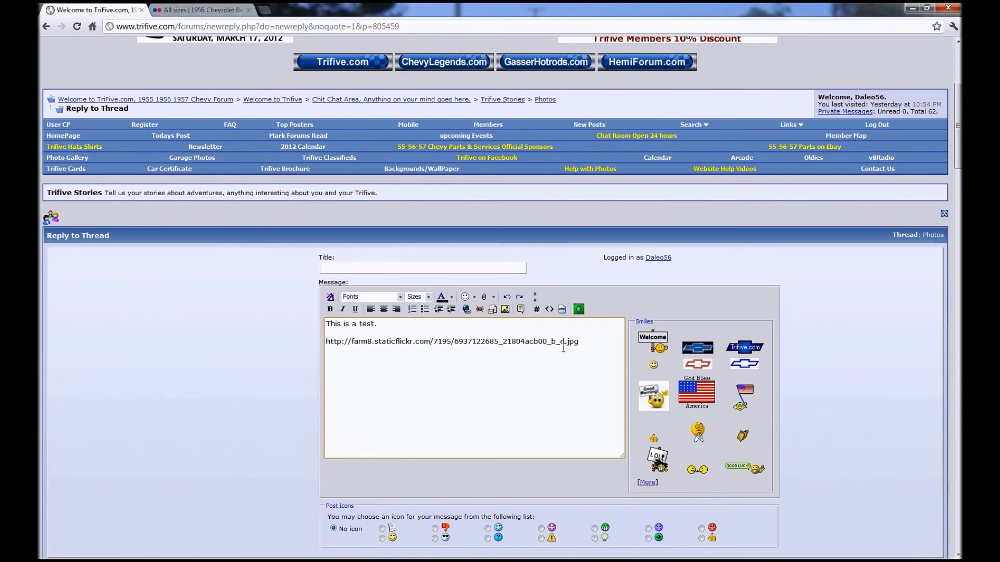
{"action": "left_click_drag", "start_coordinate": [577, 342], "coordinate": [283, 351]}
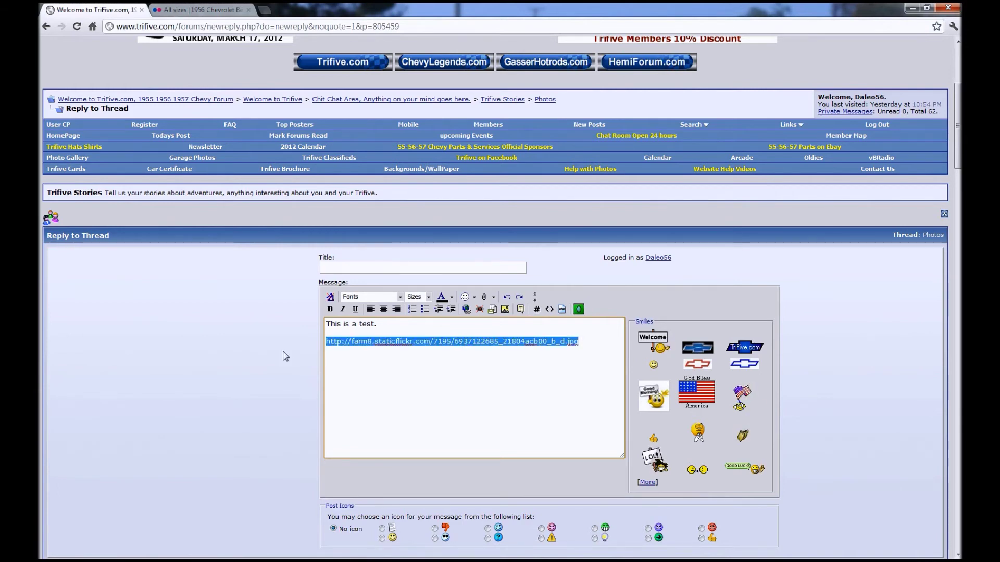
{"action": "key", "text": "ctrl+x"}
{"action": "scroll", "coordinate": [283, 356], "scroll_direction": "up", "scroll_amount": 1}
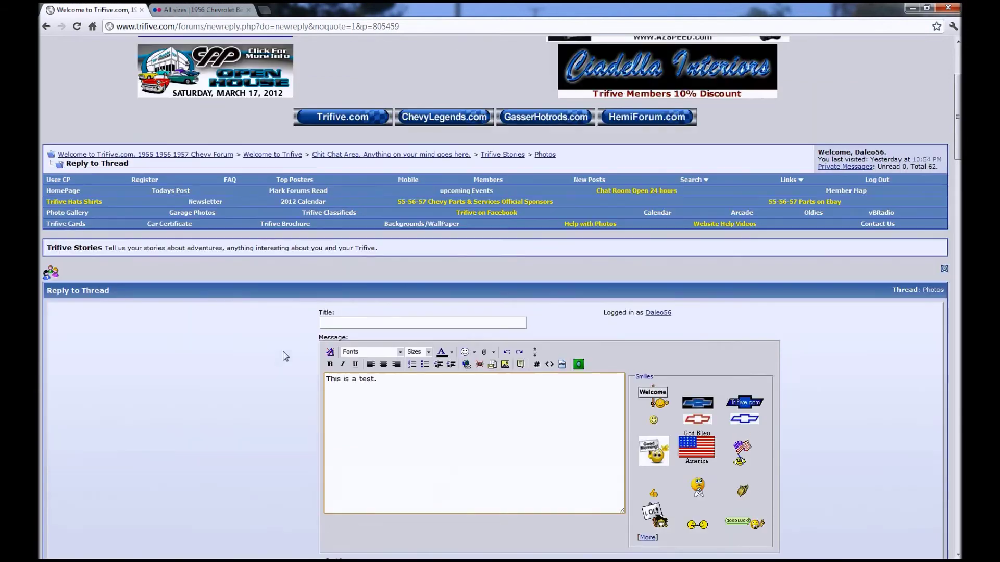
- Insert the Flickr image address as an IMG-tagged image below the text
{"action": "left_click", "coordinate": [506, 364]}
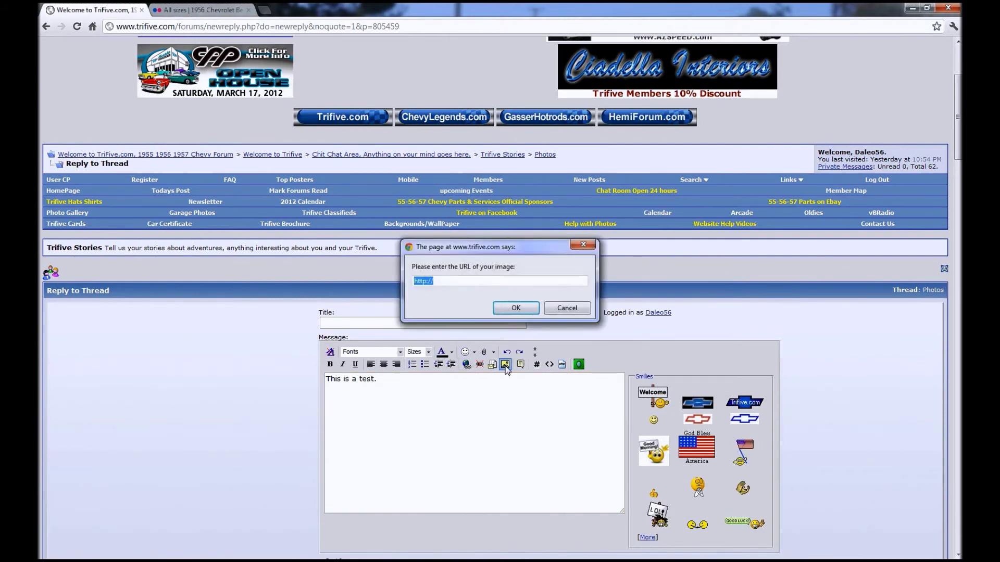
{"action": "right_click", "coordinate": [427, 281]}
{"action": "left_click", "coordinate": [464, 328]}
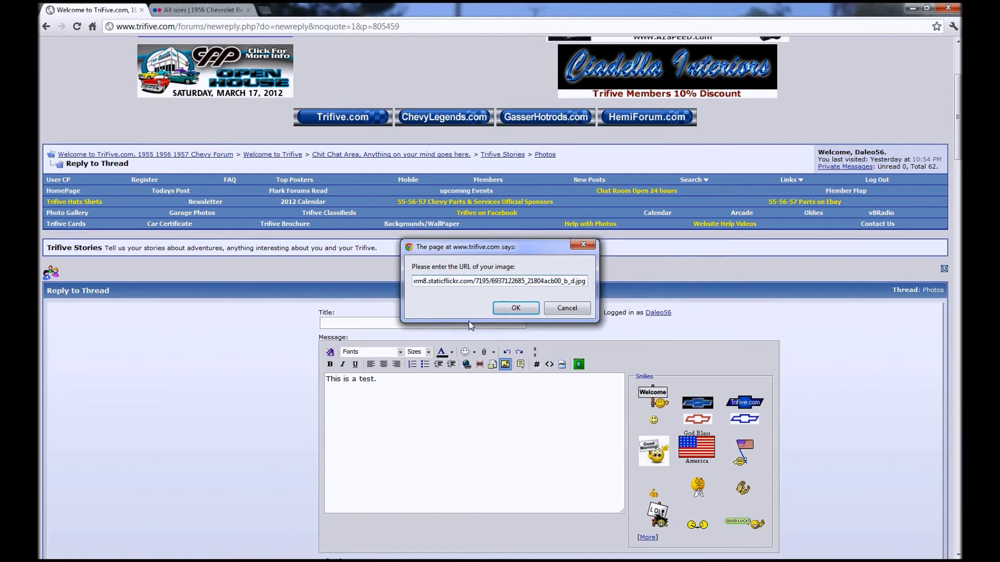
{"action": "key", "text": "Return"}
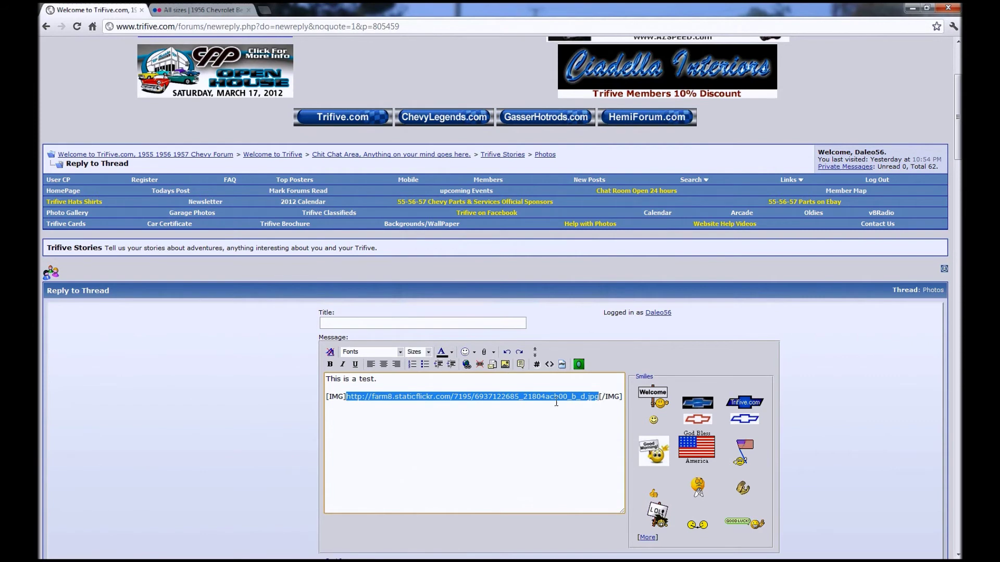
- Submit the reply to the TriFive thread
{"action": "scroll", "coordinate": [556, 404], "scroll_direction": "down", "scroll_amount": 1}
{"action": "left_click", "coordinate": [394, 324]}
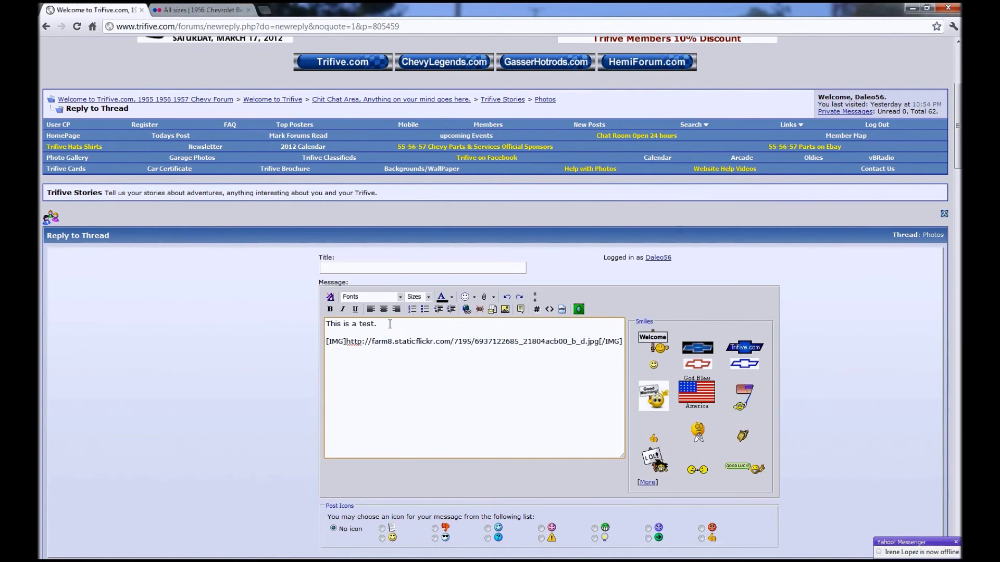
{"action": "scroll", "coordinate": [390, 324], "scroll_direction": "down", "scroll_amount": 1}
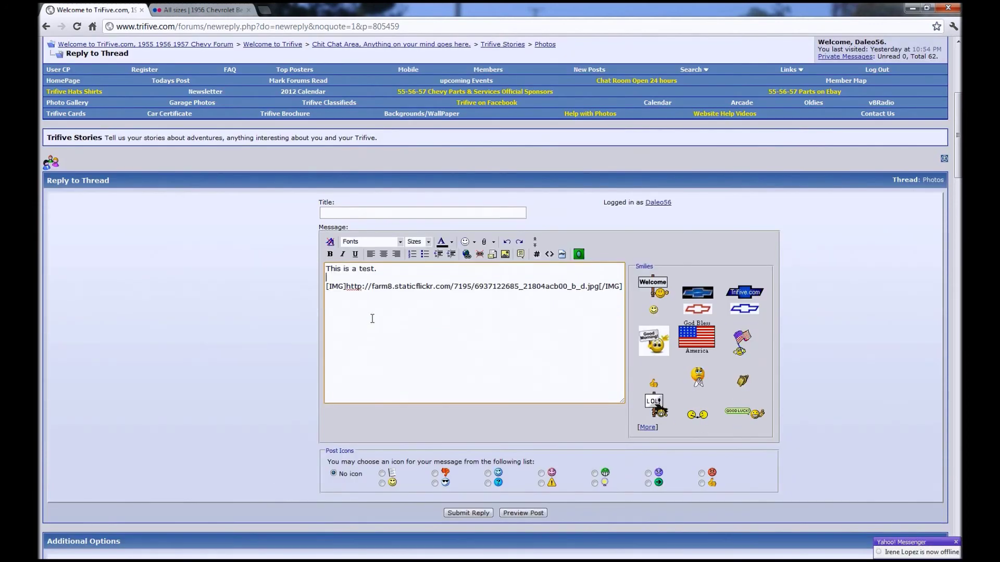
{"action": "left_click", "coordinate": [477, 515]}
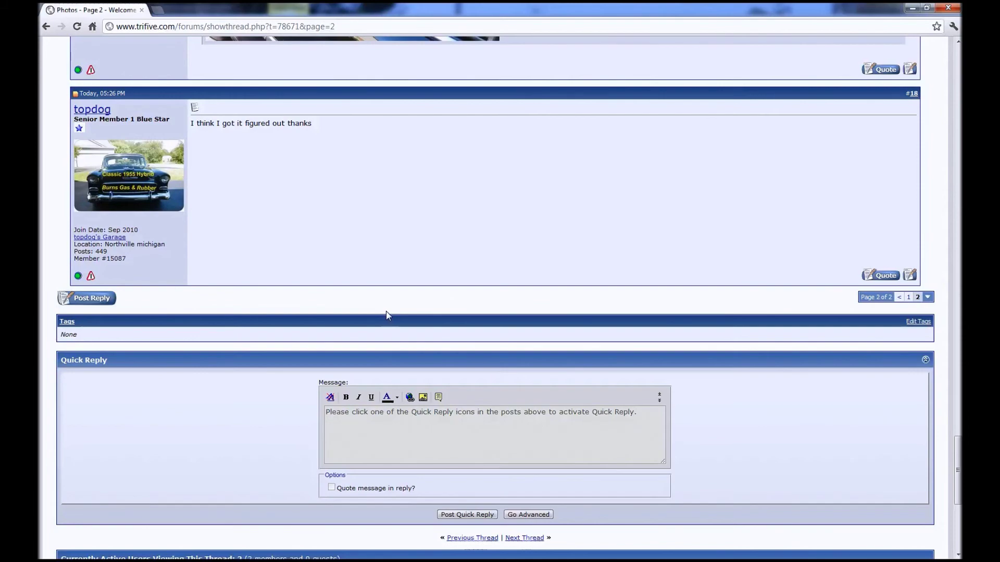
- Scroll up through the pictures in posts #14–#17, then back down to the Quick Reply box
{"action": "scroll", "coordinate": [386, 315], "scroll_direction": "up", "scroll_amount": 6}
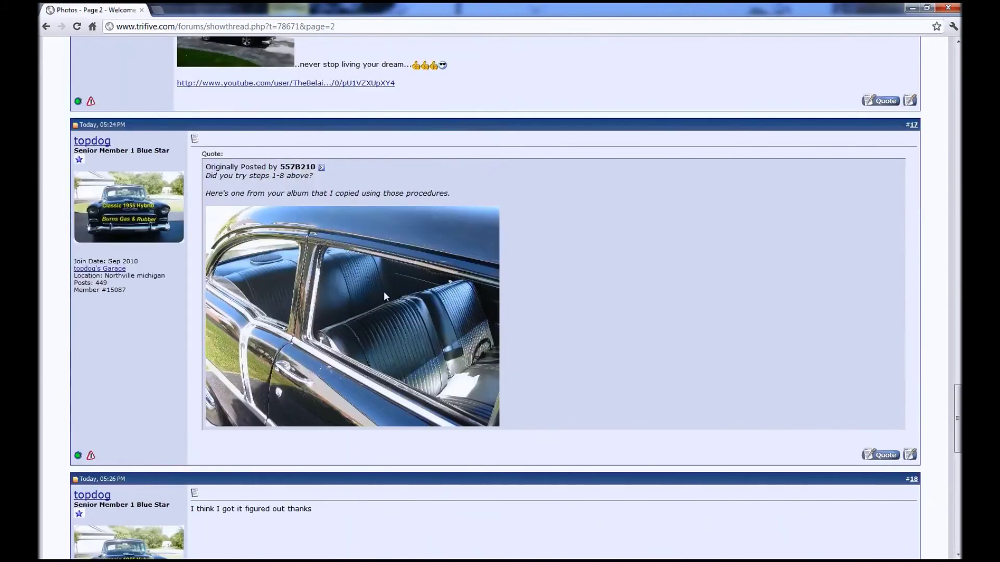
{"action": "scroll", "coordinate": [383, 293], "scroll_direction": "up", "scroll_amount": 2}
{"action": "scroll", "coordinate": [386, 292], "scroll_direction": "up", "scroll_amount": 6}
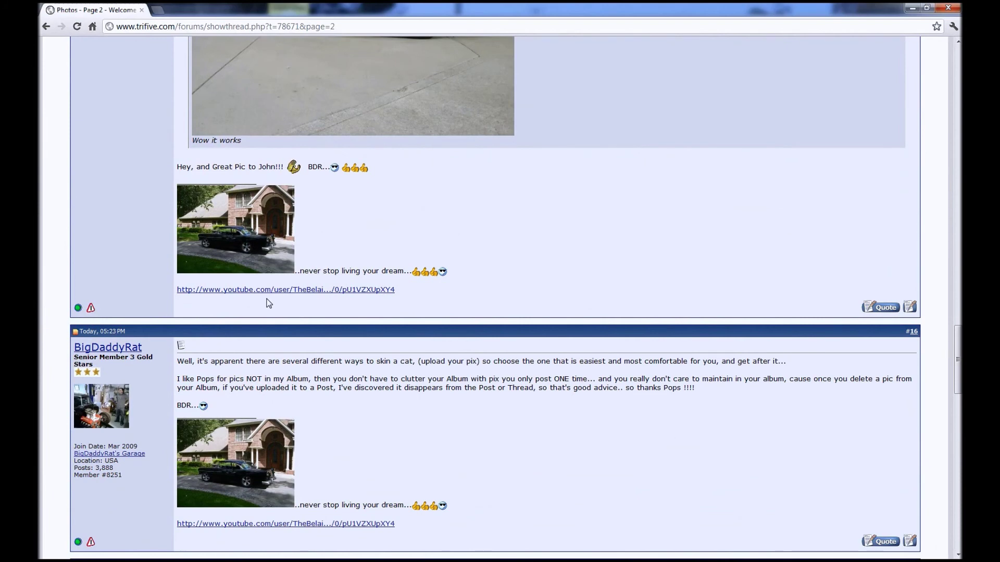
{"action": "scroll", "coordinate": [336, 266], "scroll_direction": "up", "scroll_amount": 5}
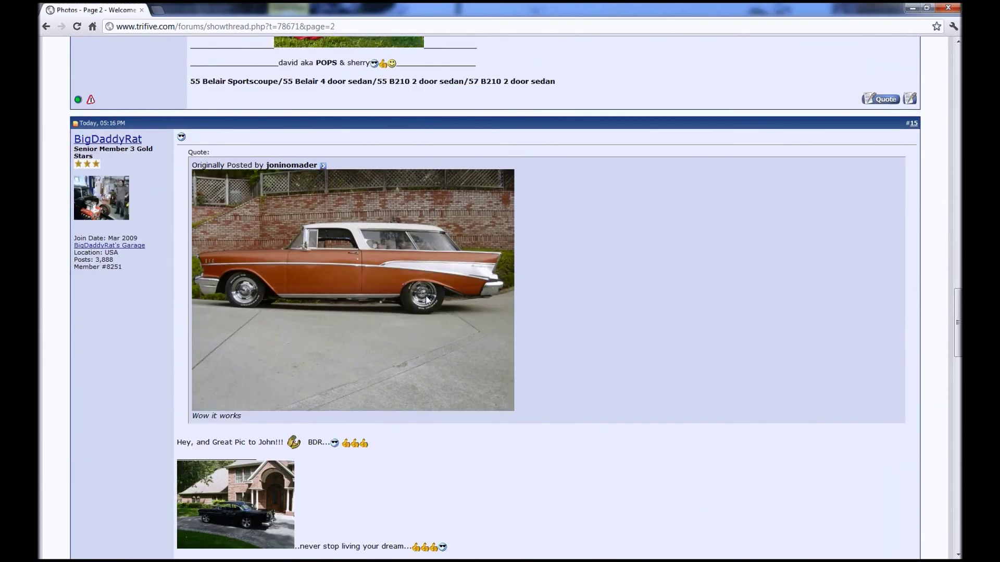
{"action": "scroll", "coordinate": [426, 299], "scroll_direction": "up", "scroll_amount": 9}
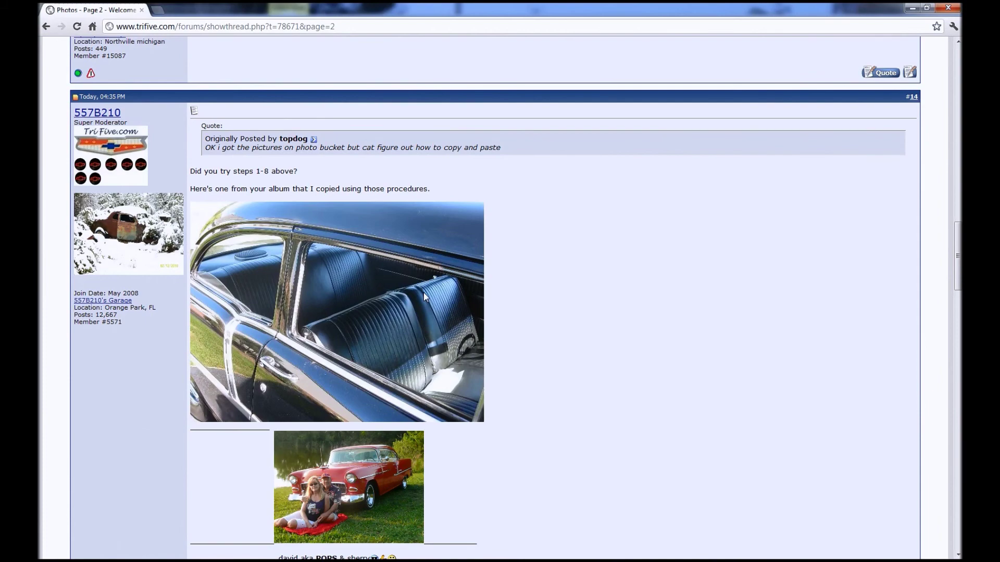
{"action": "scroll", "coordinate": [423, 292], "scroll_direction": "down", "scroll_amount": 10}
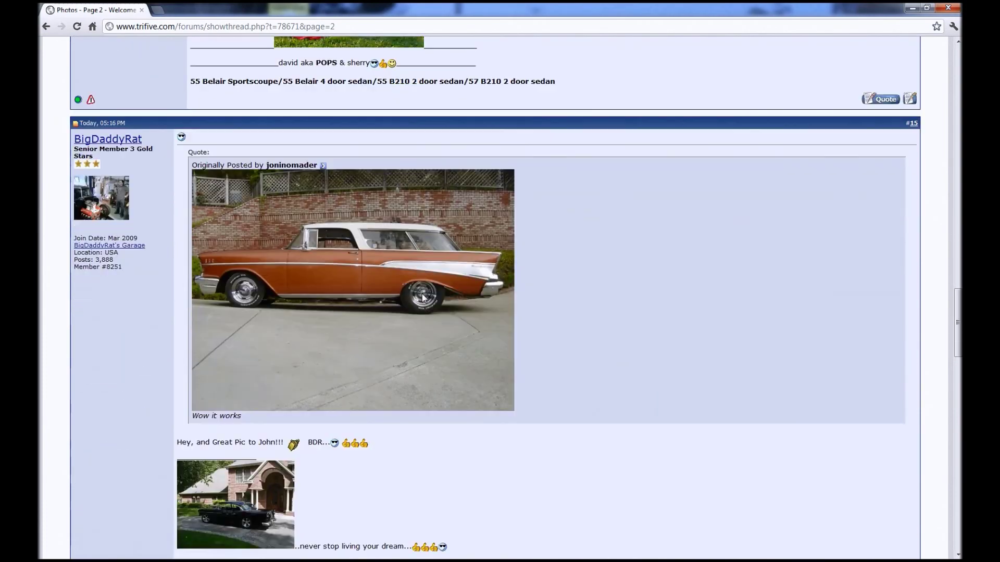
{"action": "scroll", "coordinate": [423, 297], "scroll_direction": "down", "scroll_amount": 4}
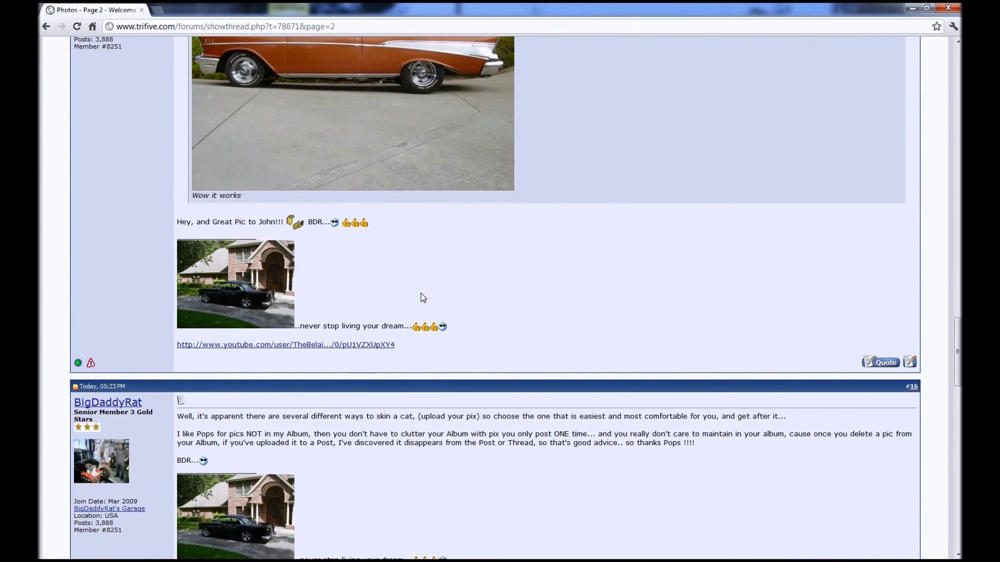
{"action": "scroll", "coordinate": [421, 292], "scroll_direction": "down", "scroll_amount": 9}
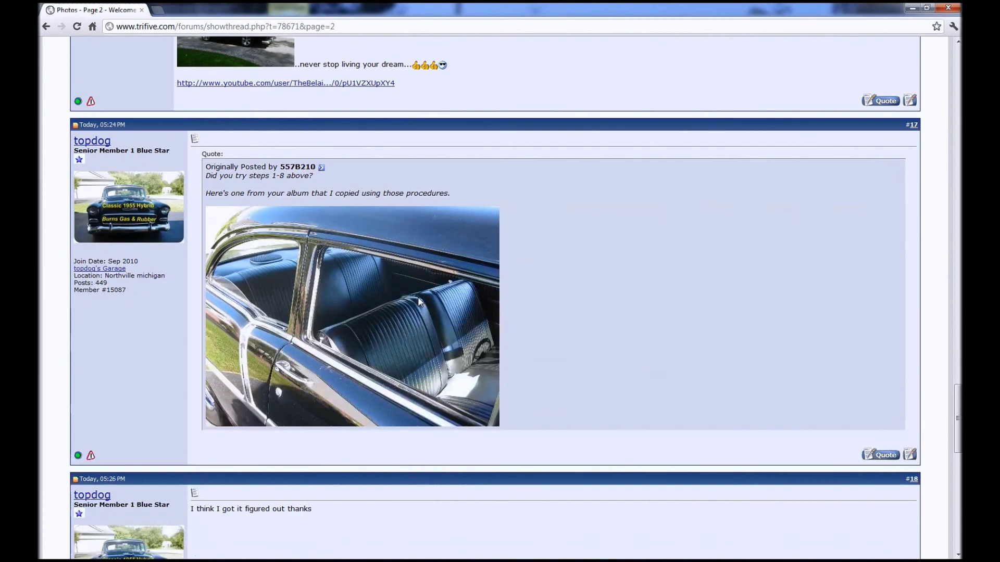
{"action": "scroll", "coordinate": [418, 297], "scroll_direction": "down", "scroll_amount": 6}
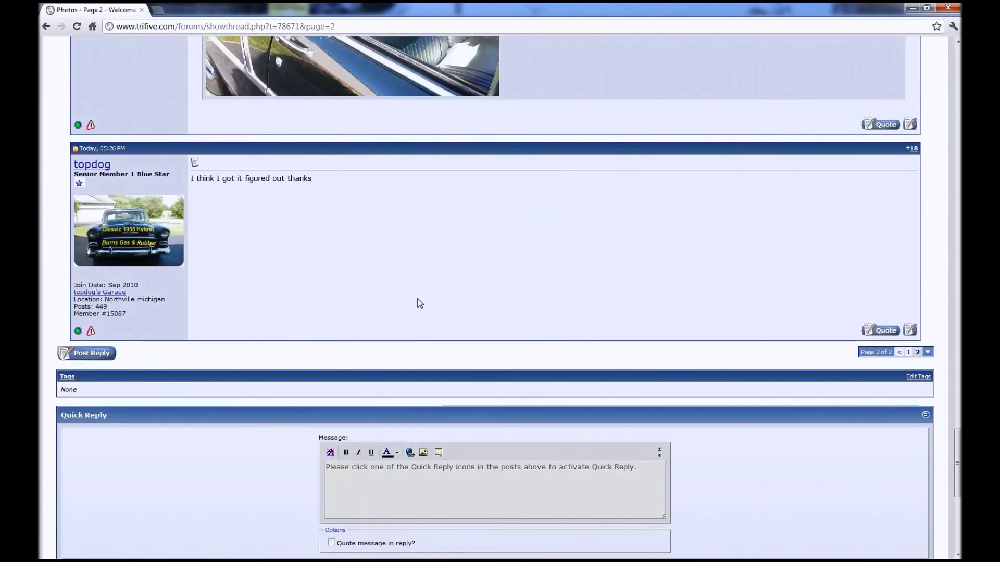